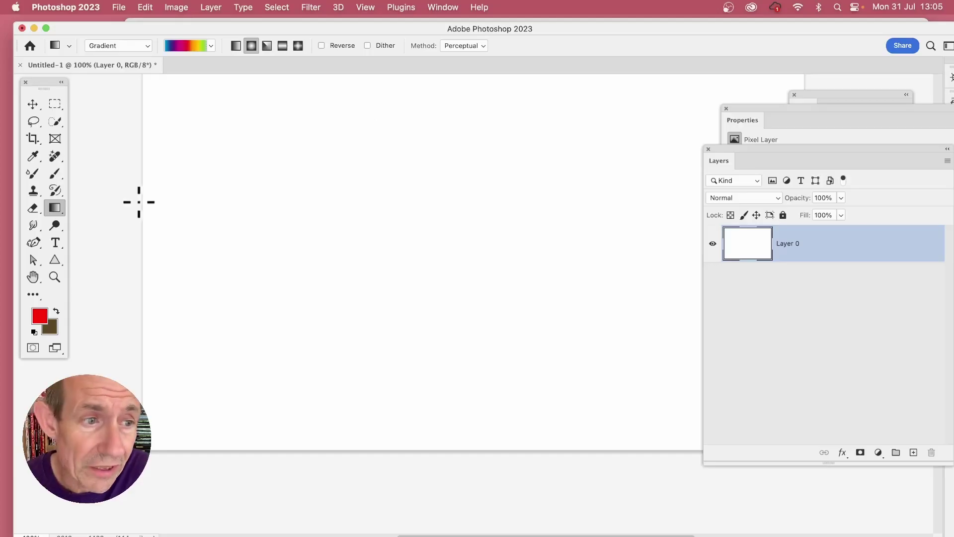
# Draw a radial rainbow gradient outward from the middle of the canvas with the Gradient tool, and delete the white Layer 0
pyautogui.click(54, 208)
pyautogui.click(128, 204)
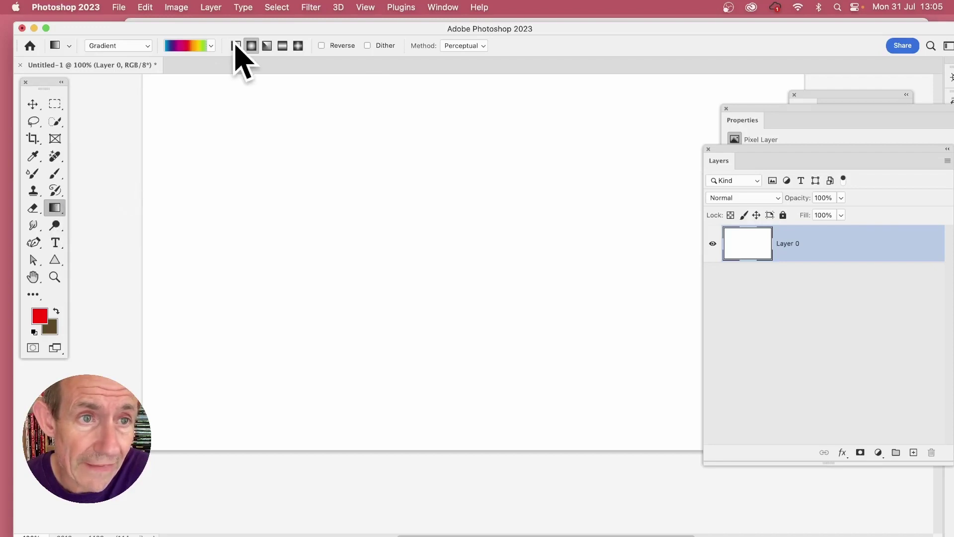
pyautogui.click(109, 48)
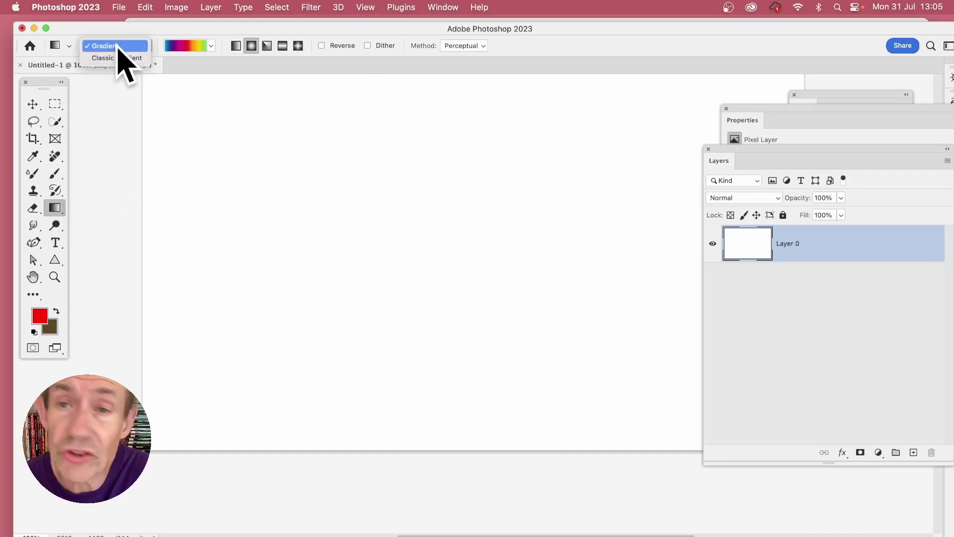
pyautogui.click(118, 47)
pyautogui.click(211, 46)
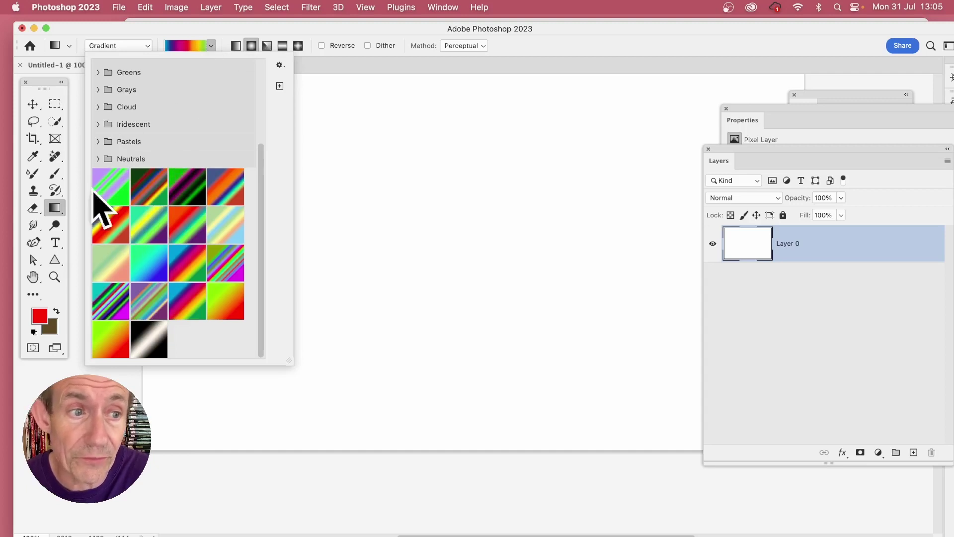
pyautogui.click(294, 21)
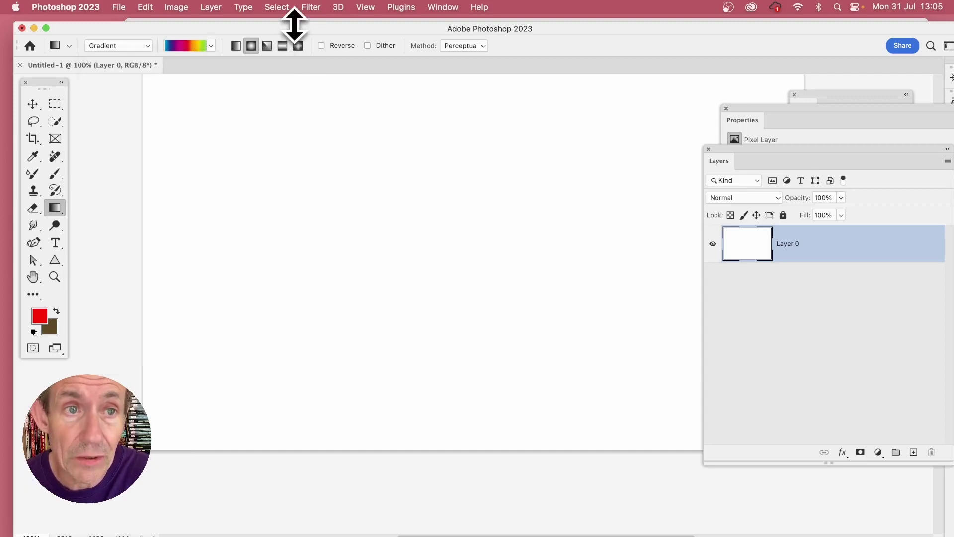
pyautogui.click(251, 44)
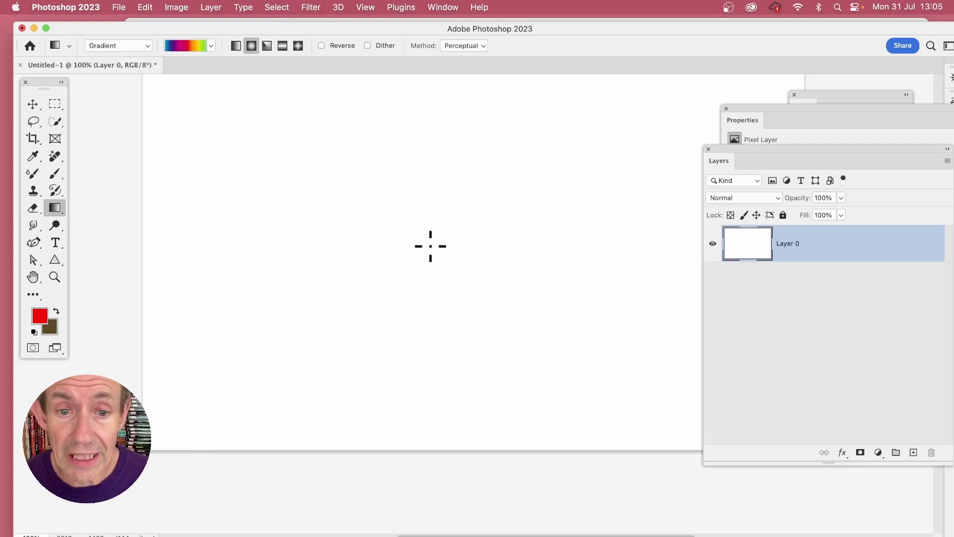
pyautogui.moveTo(431, 246); pyautogui.dragTo(519, 334)
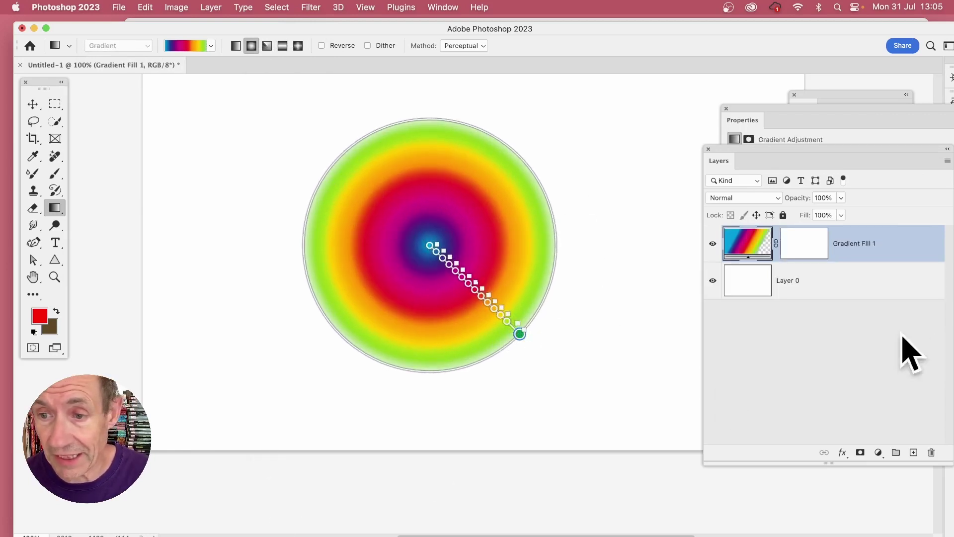
pyautogui.click(775, 278)
pyautogui.press('BackSpace')
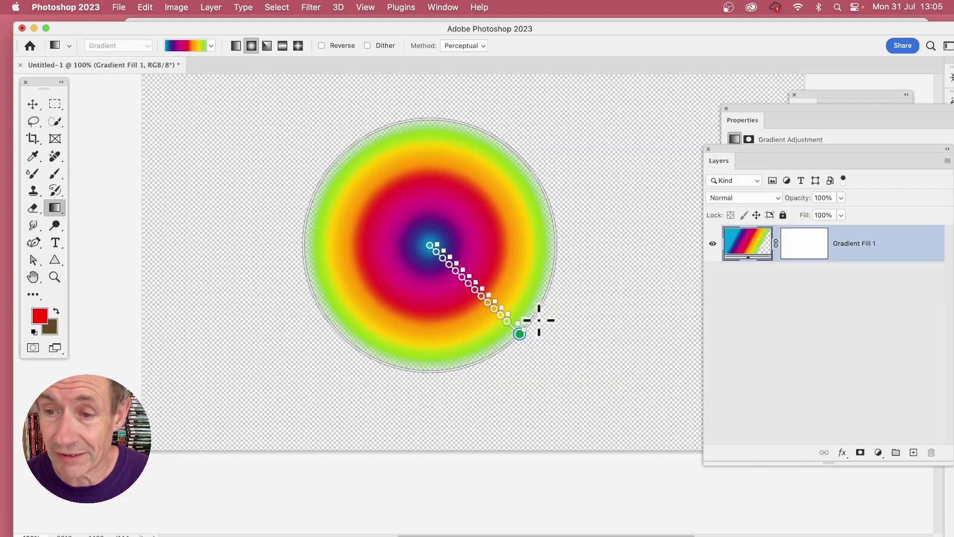
# Examine the gradient fill's colour and opacity controls in its properties, including the opacity stop at the outer end
pyautogui.click(777, 118)
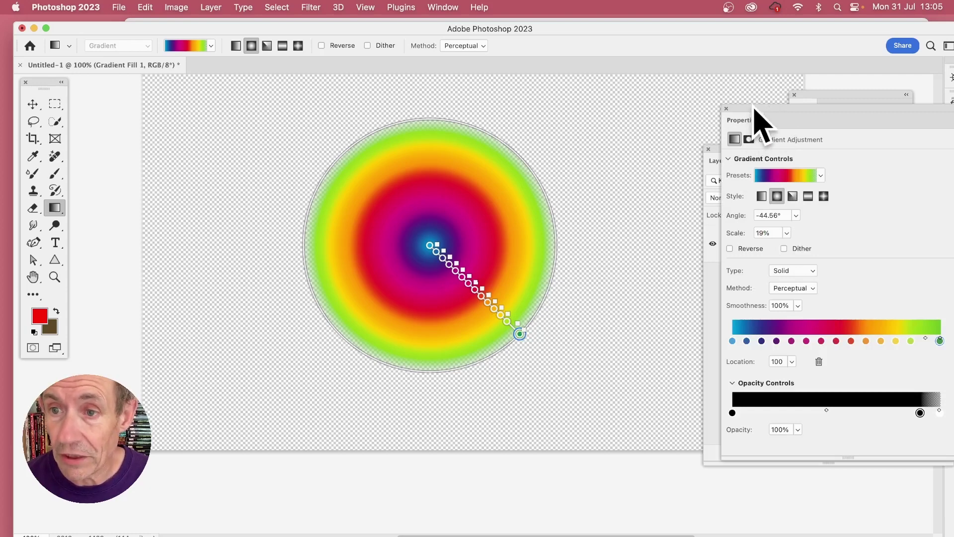
pyautogui.moveTo(756, 118); pyautogui.dragTo(589, 82)
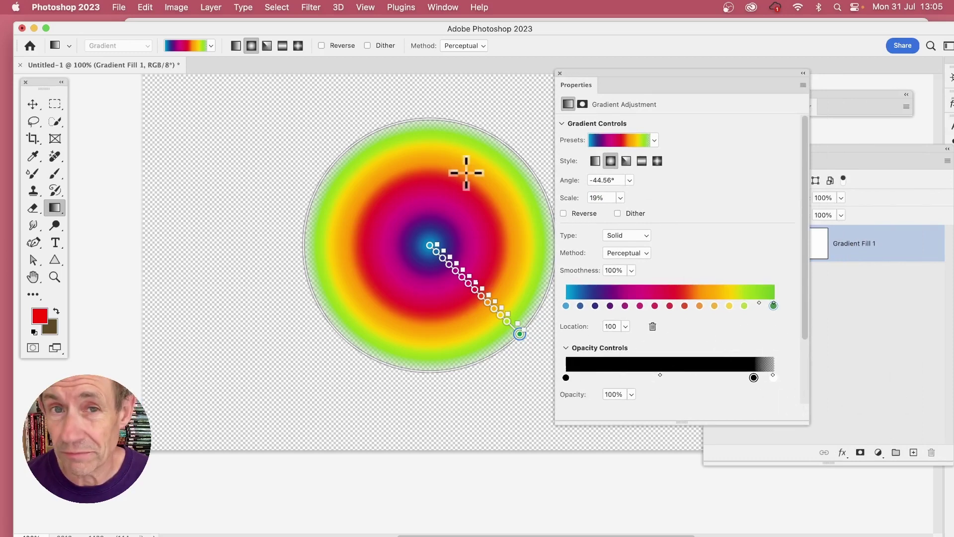
pyautogui.click(447, 8)
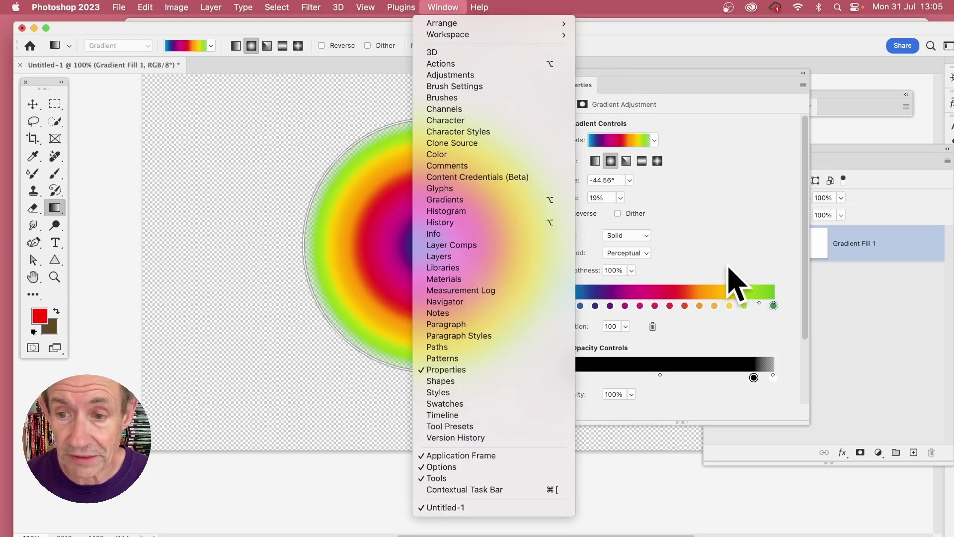
pyautogui.click(825, 318)
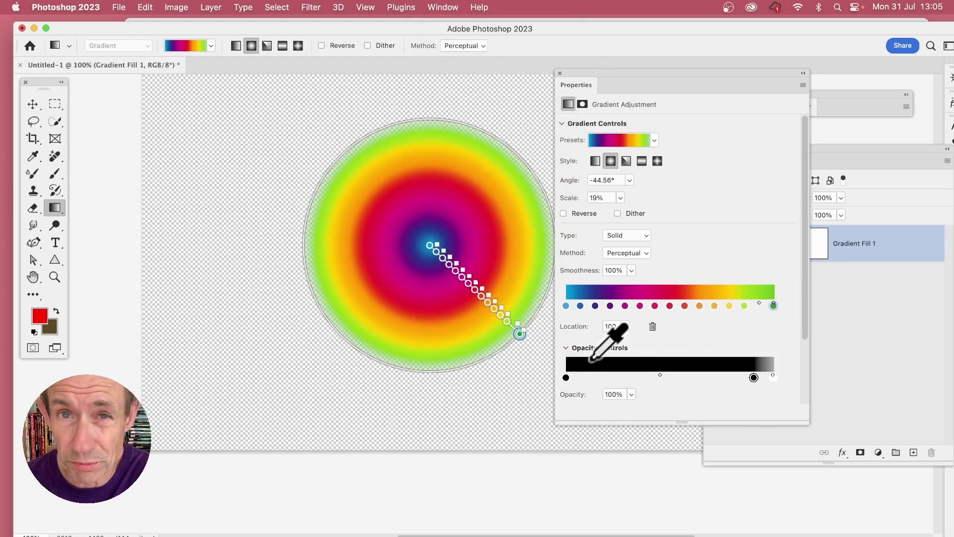
pyautogui.click(773, 377)
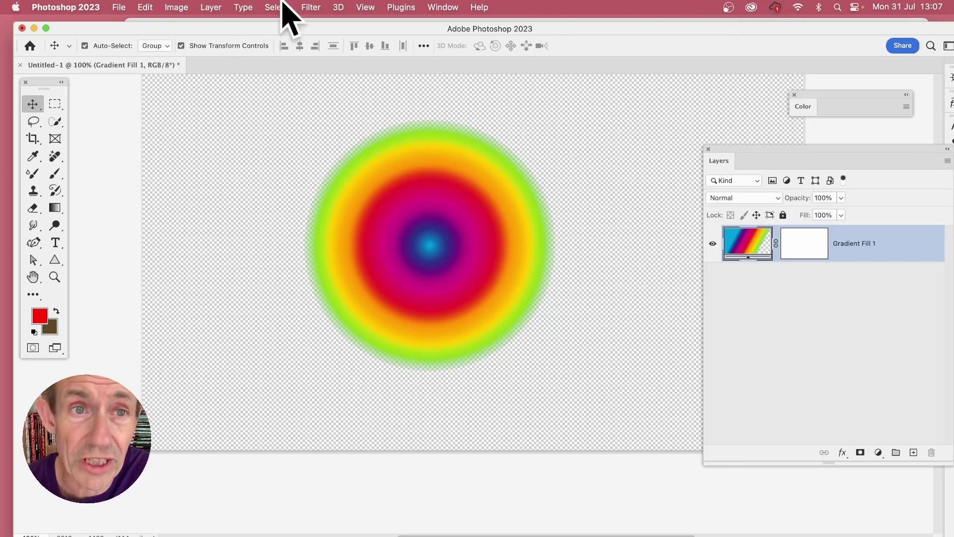
# Rasterize the gradient layer and distort it with a Sine Wave filter, setting wavelength to 478–749 and maximum amplitude to 372
pyautogui.click(314, 10)
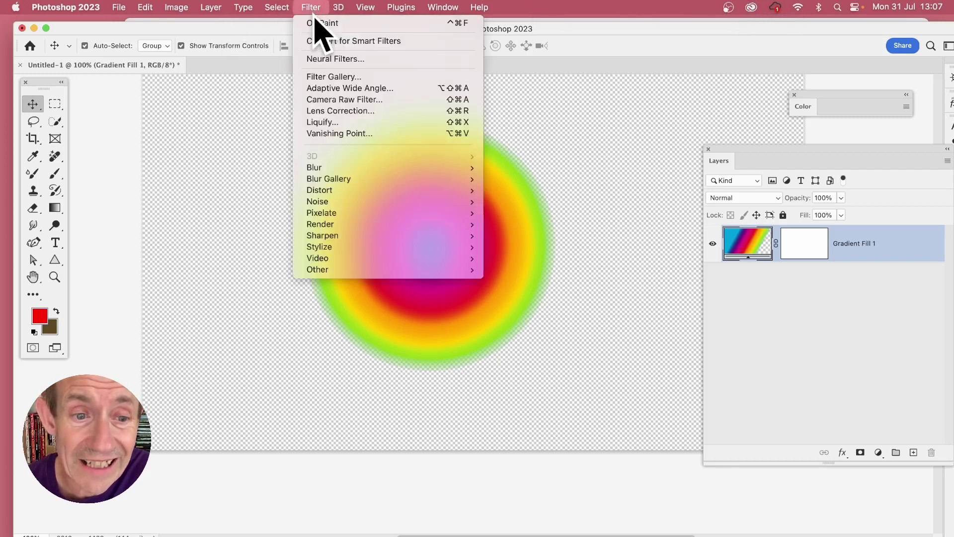
pyautogui.moveTo(317, 193)
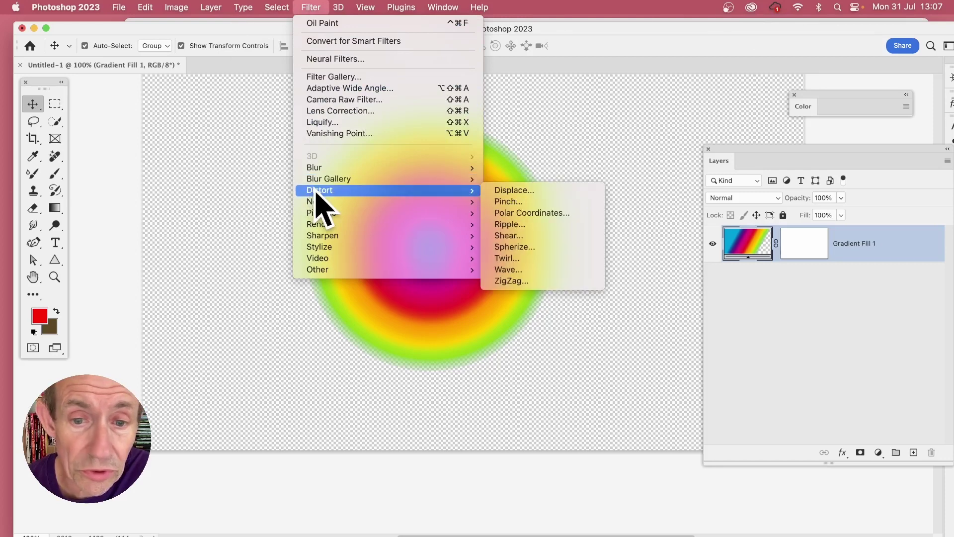
pyautogui.click(536, 270)
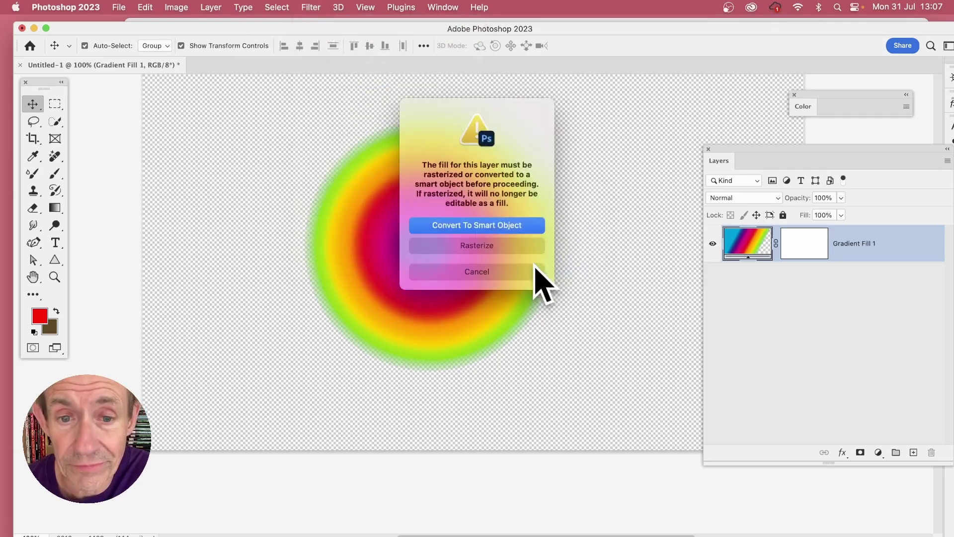
pyautogui.click(474, 248)
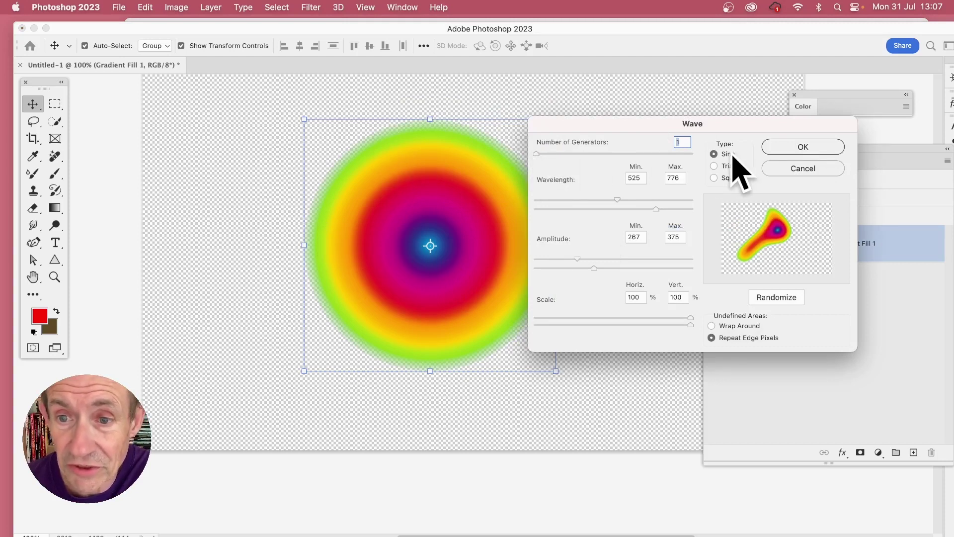
pyautogui.moveTo(617, 200); pyautogui.dragTo(652, 208)
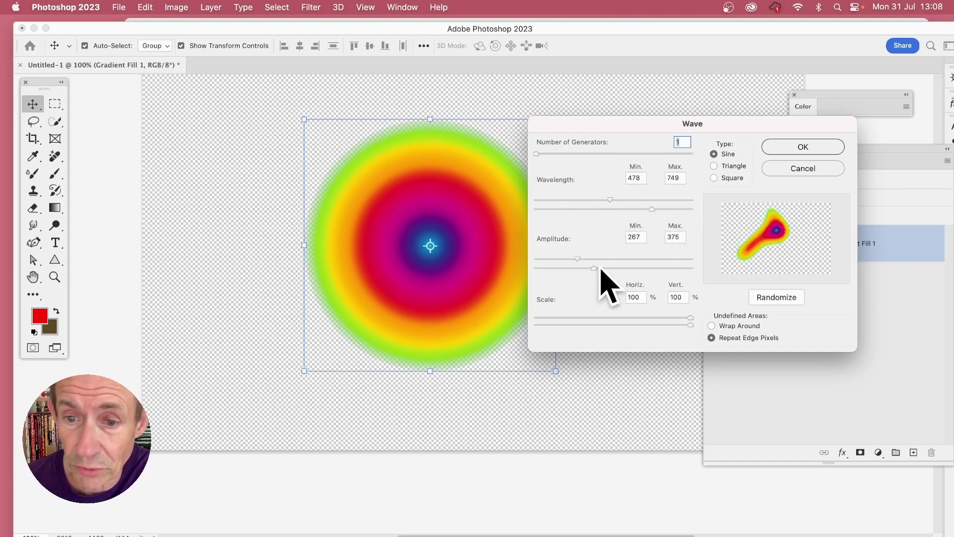
pyautogui.moveTo(601, 268)
pyautogui.mouseDown()
pyautogui.moveTo(612, 268)
pyautogui.moveTo(596, 269)
pyautogui.mouseUp()
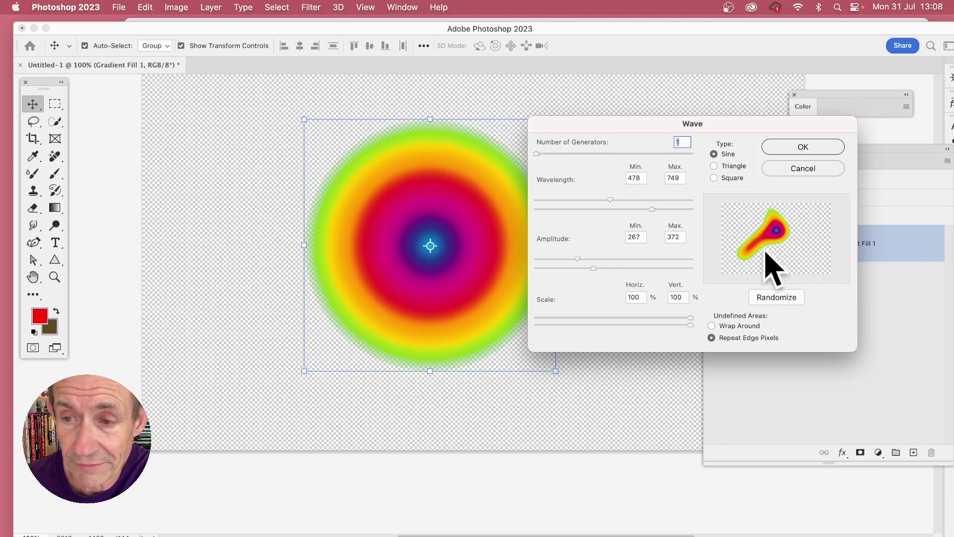
pyautogui.click(798, 148)
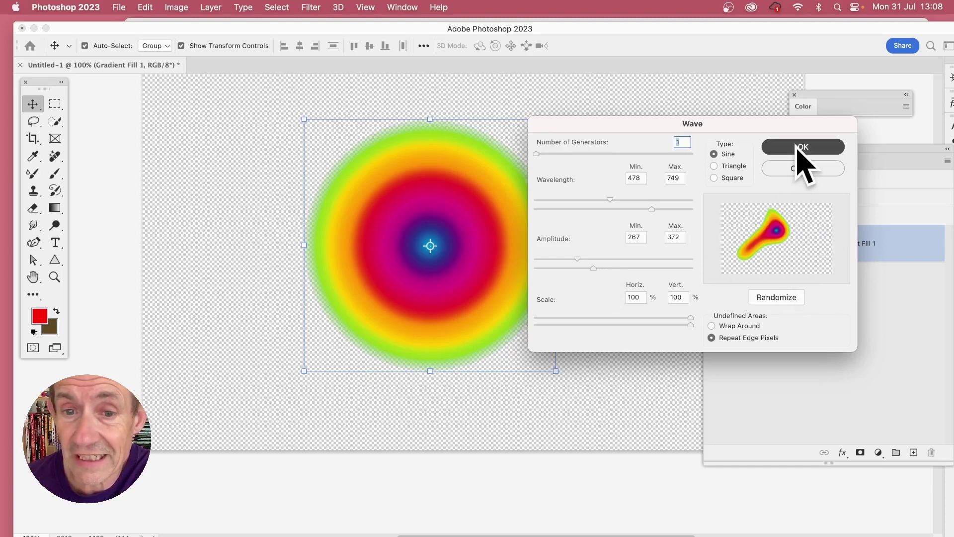
pyautogui.moveTo(496, 130); pyautogui.dragTo(526, 187)
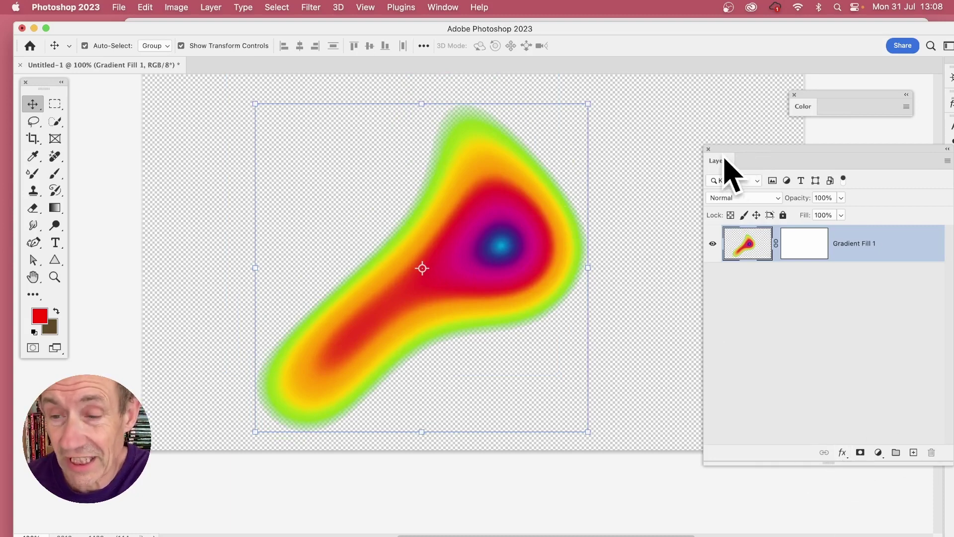
# Add a Bevel & Emboss layer style to the distorted gradient shape with a size of 38 px
pyautogui.click(843, 453)
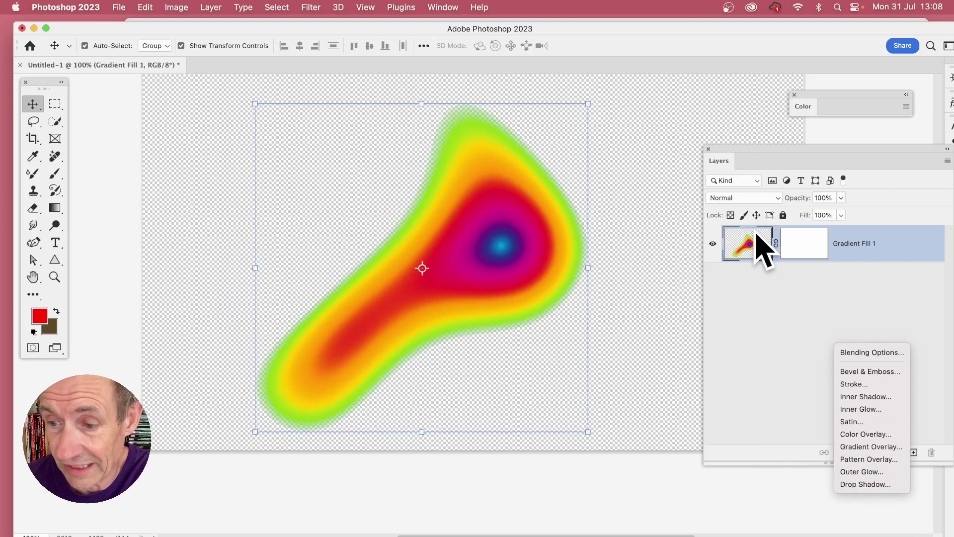
pyautogui.click(868, 379)
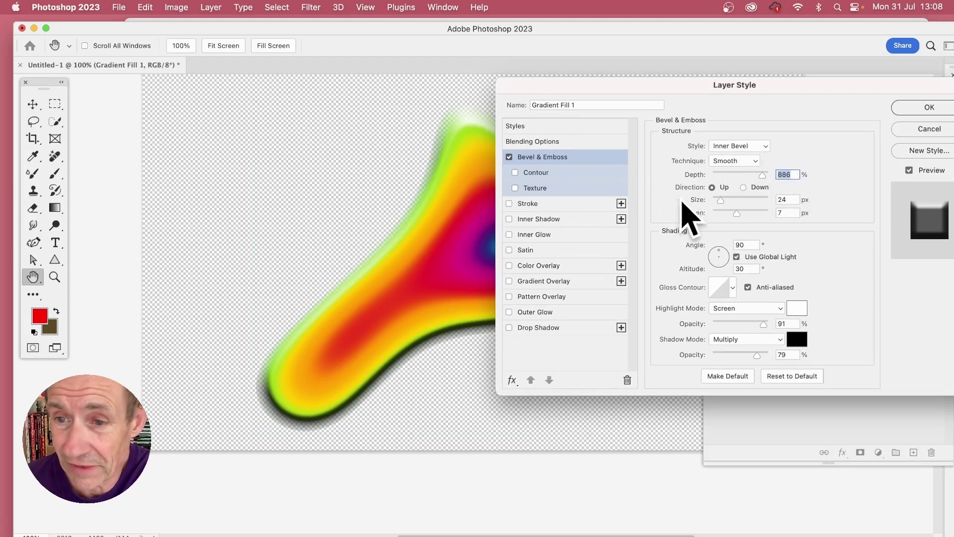
pyautogui.moveTo(721, 205)
pyautogui.mouseDown()
pyautogui.moveTo(726, 187)
pyautogui.moveTo(722, 201)
pyautogui.mouseUp()
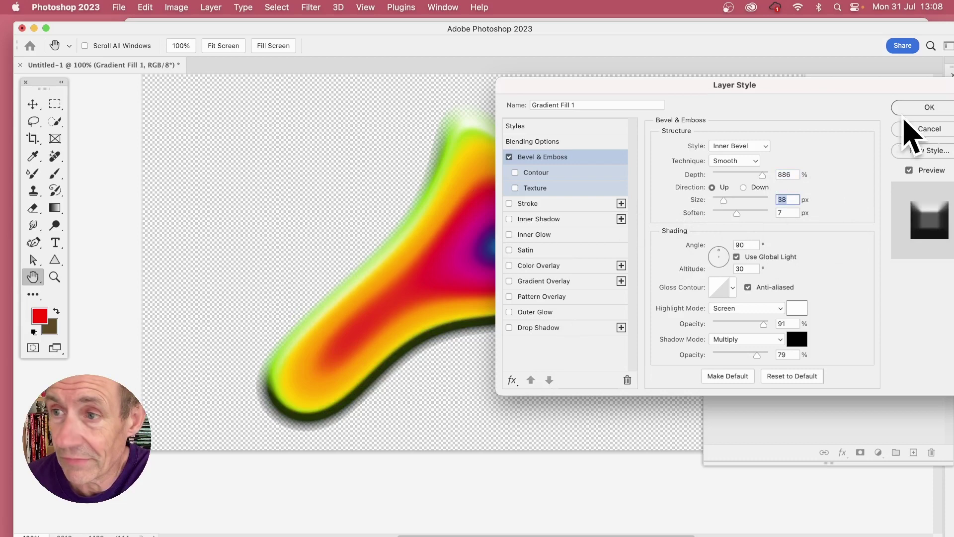
pyautogui.click(927, 107)
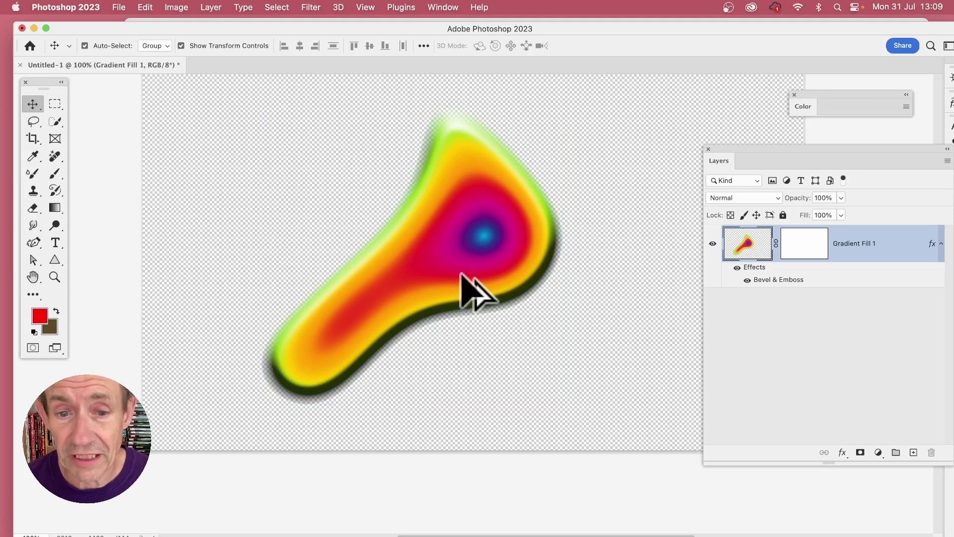
# Duplicate the bevelled shape, scale the copy to about 92.45% and rotate it about 7.15°
pyautogui.moveTo(463, 275)
pyautogui.mouseDown()
pyautogui.moveTo(477, 294)
pyautogui.moveTo(473, 267)
pyautogui.mouseUp()
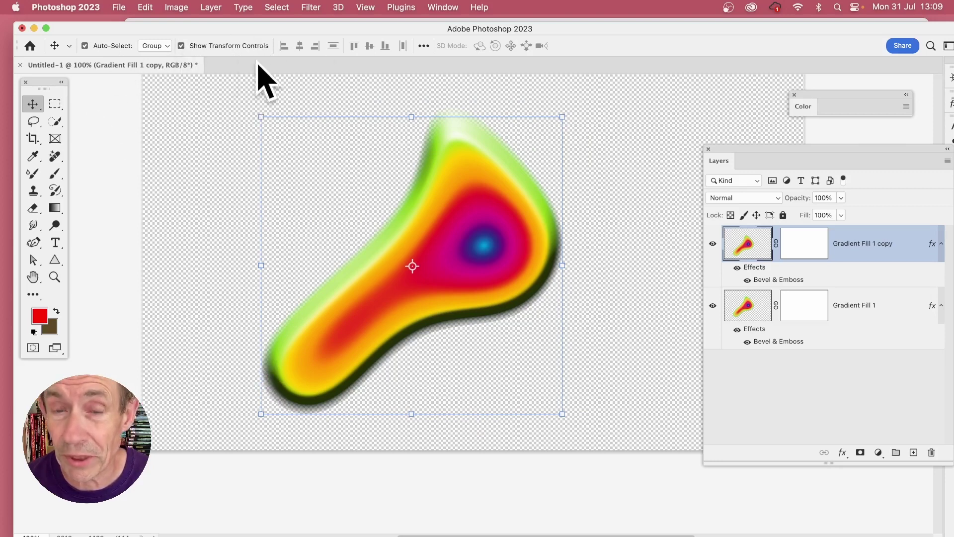
pyautogui.moveTo(570, 107); pyautogui.dragTo(572, 147)
pyautogui.moveTo(244, 398); pyautogui.dragTo(264, 387)
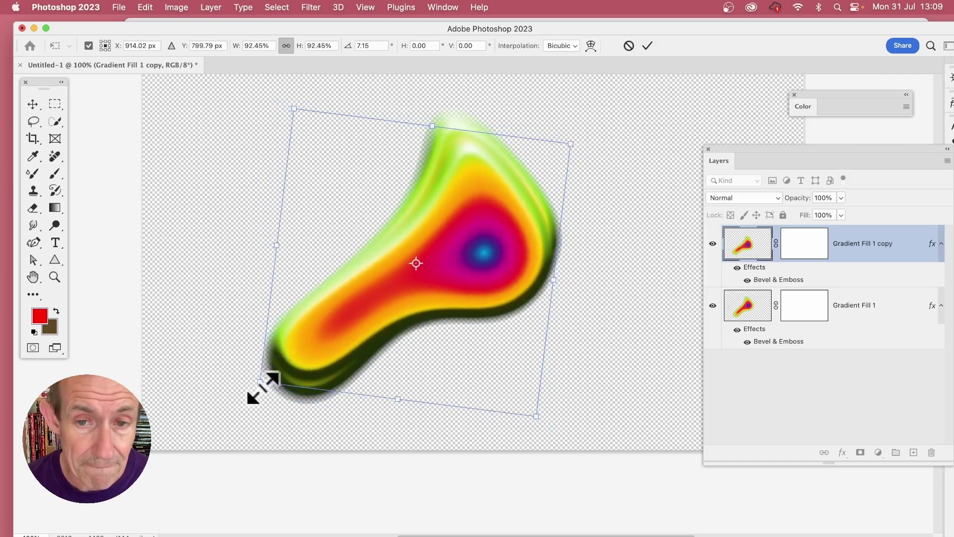
pyautogui.click(647, 47)
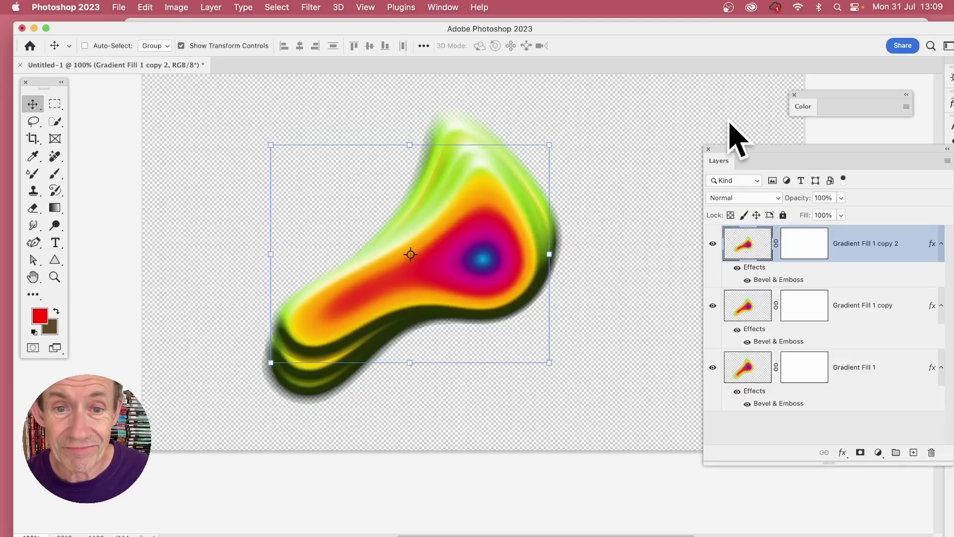
# Repeat the scale-and-rotate transform on successive duplicates up to copy 34, building an inward-spiralling shell
pyautogui.press('super+alt+shift+t')
pyautogui.press('super+alt+shift+t')
pyautogui.press('super+alt+shift+t')
pyautogui.press('super+alt+shift+t')
pyautogui.press('super+alt+shift+t')
pyautogui.press('super+alt+shift+t')
pyautogui.press('super+alt+shift+t')
pyautogui.press('super+alt+shift+t')
pyautogui.press('super+alt+shift+t')
pyautogui.press('super+alt+shift+t')
pyautogui.press('super+alt+shift+t')
pyautogui.press('super+alt+shift+t')
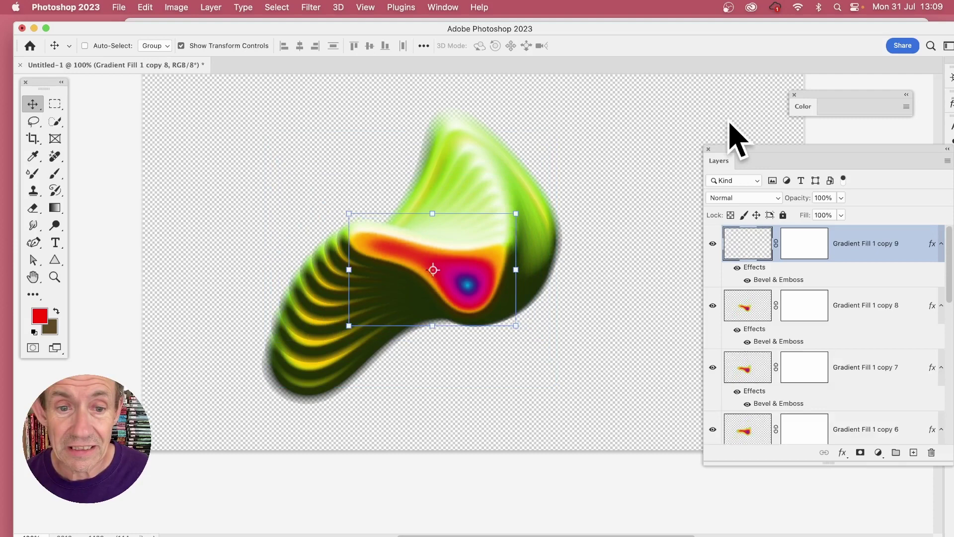
pyautogui.press('super+alt+shift+t')
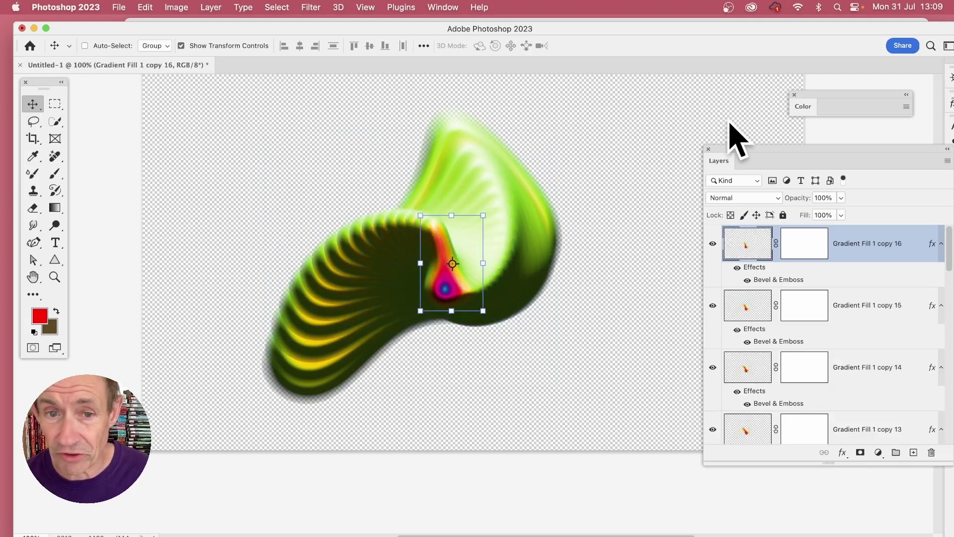
pyautogui.press('super+alt+shift+t')
pyautogui.press('super+alt+shift+t')
pyautogui.press('super+alt+shift+t')
pyautogui.press('super+alt+shift+t')
pyautogui.press('super+alt+shift+t')
pyautogui.press('super+alt+shift+t')
pyautogui.press('super+alt+shift+t')
pyautogui.press('super+alt+shift+t')
pyautogui.press('super+alt+shift+t')
pyautogui.press('super+alt+shift+t')
pyautogui.press('super+alt+shift+t')
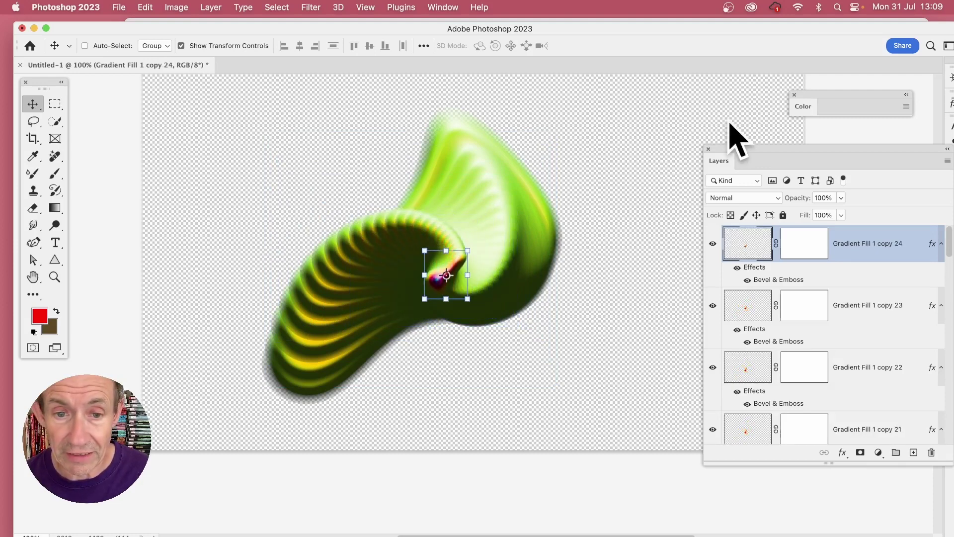
pyautogui.press('super+alt+shift+t')
pyautogui.press('super+alt+shift+t')
pyautogui.press('super+alt+shift+t')
pyautogui.press('super+alt+shift+t')
pyautogui.press('super+alt+shift+t')
pyautogui.press('super+alt+shift+t')
pyautogui.press('super+alt+shift+t')
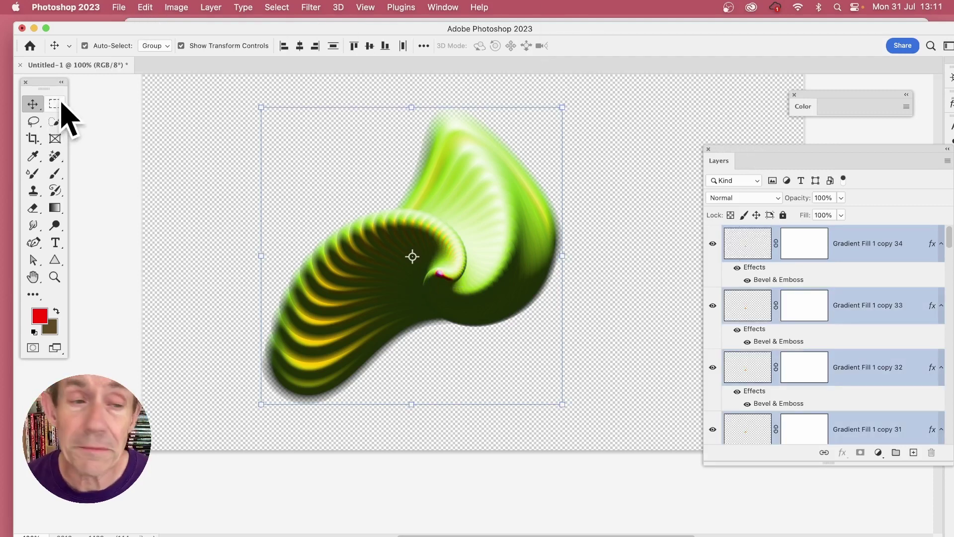
# Enclose the whole spiral shell in a rectangular selection and define it as a pattern
pyautogui.moveTo(55, 103); pyautogui.dragTo(85, 102)
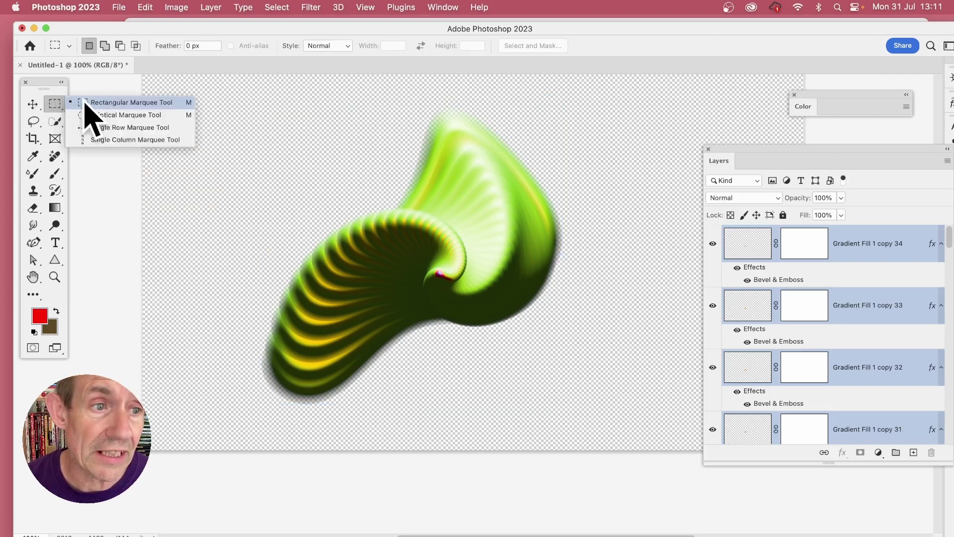
pyautogui.click(117, 104)
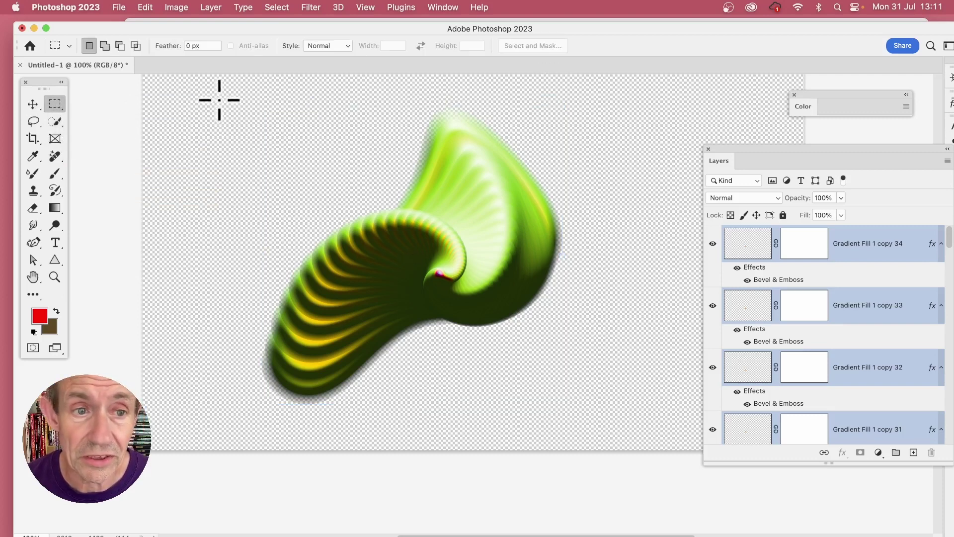
pyautogui.moveTo(219, 100); pyautogui.dragTo(598, 419)
pyautogui.click(145, 7)
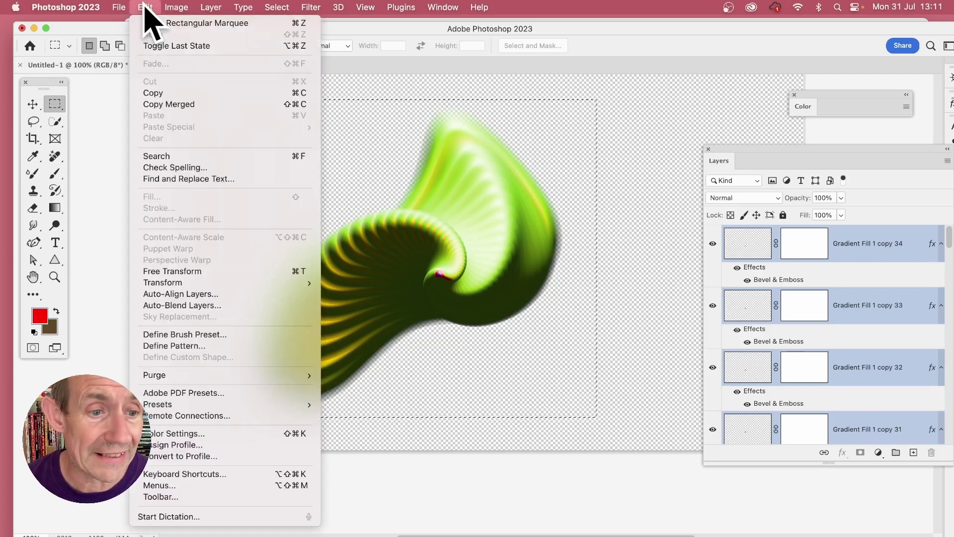
pyautogui.click(194, 346)
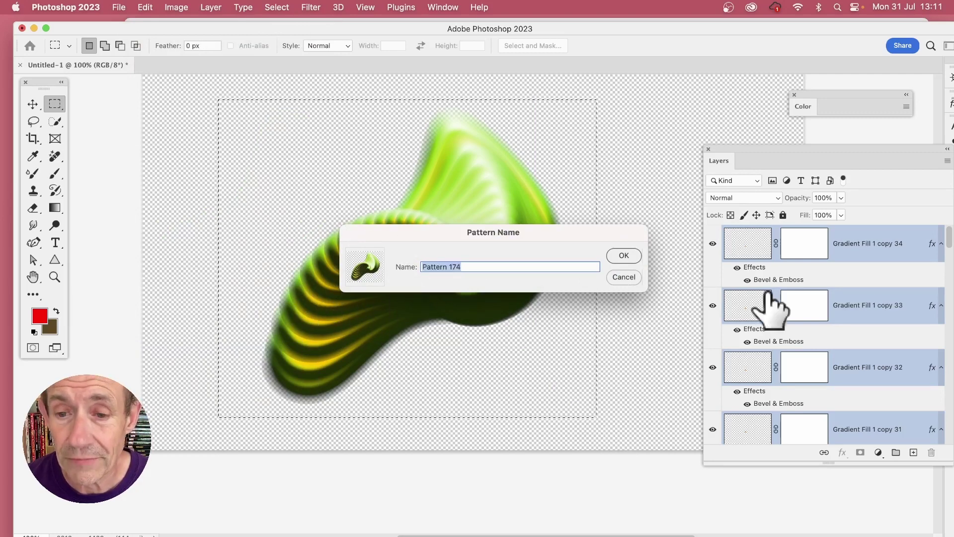
pyautogui.click(621, 253)
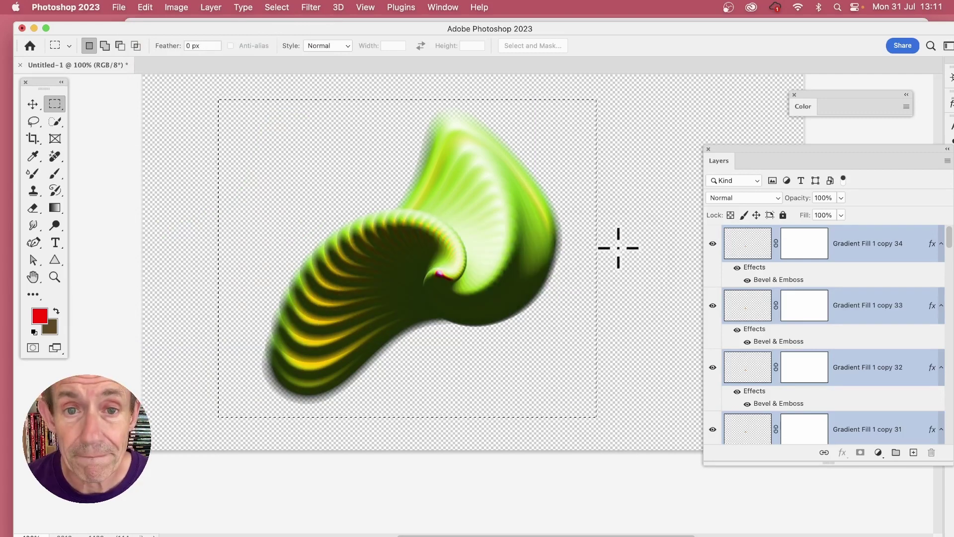
# Deselect the rectangular selection and add a new empty layer above the gradient copies
pyautogui.click(277, 8)
pyautogui.click(284, 34)
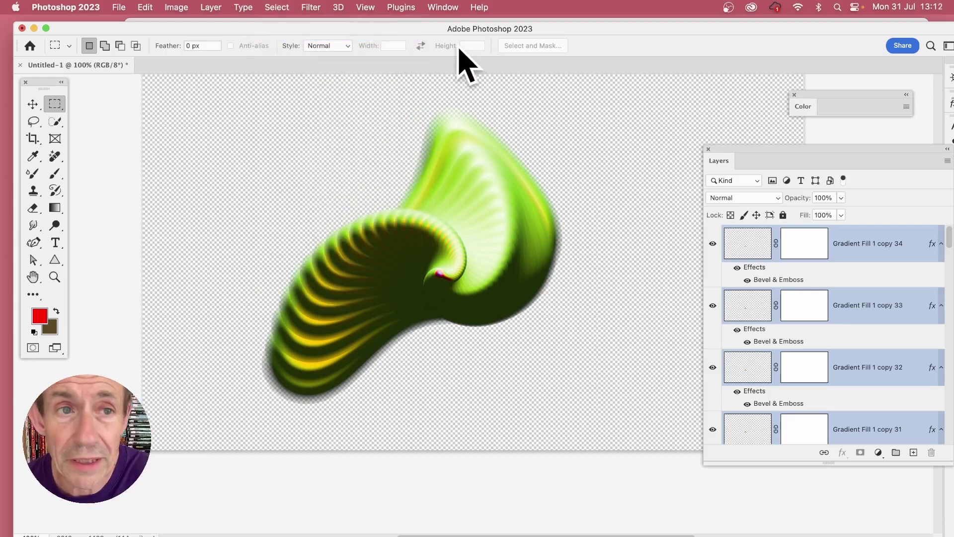
pyautogui.click(211, 7)
pyautogui.moveTo(219, 22)
pyautogui.click(451, 24)
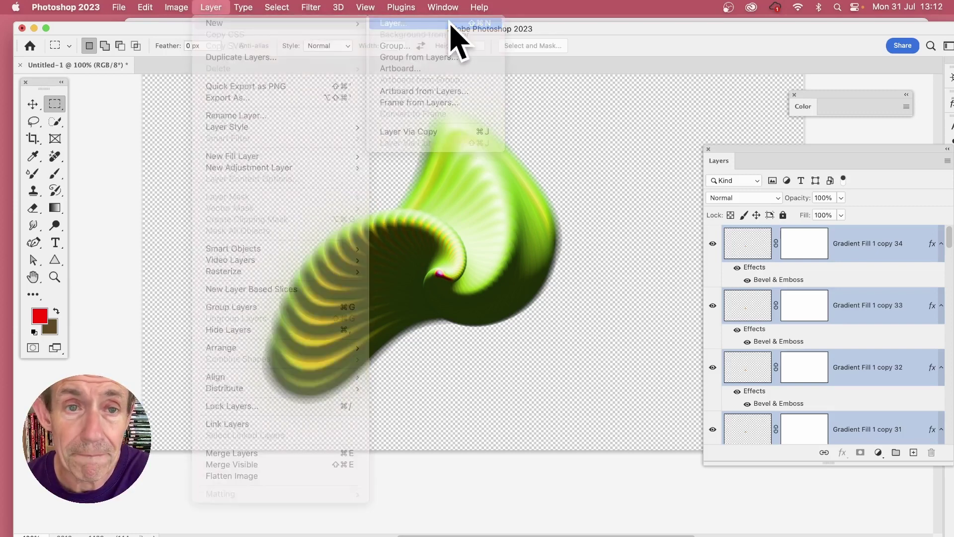
# Start a scripted pattern fill on the new layer, using the shell pattern with the Symmetry Fill script in Normal mode at 100% opacity
pyautogui.click(146, 9)
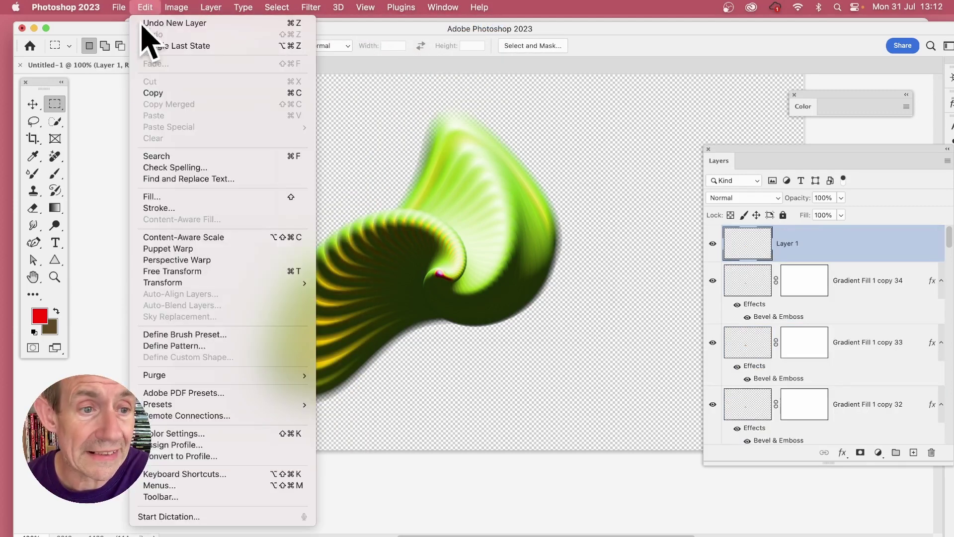
pyautogui.click(151, 196)
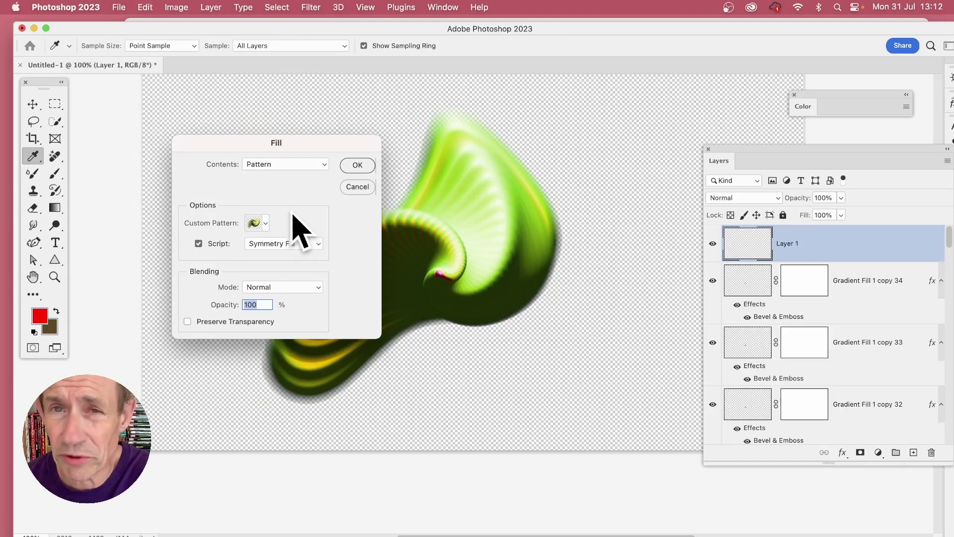
pyautogui.click(278, 165)
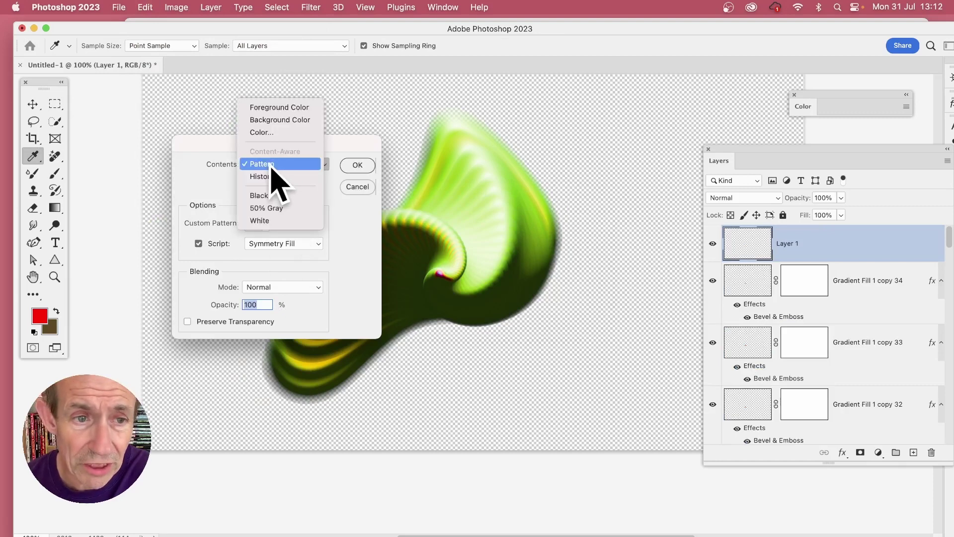
pyautogui.click(271, 168)
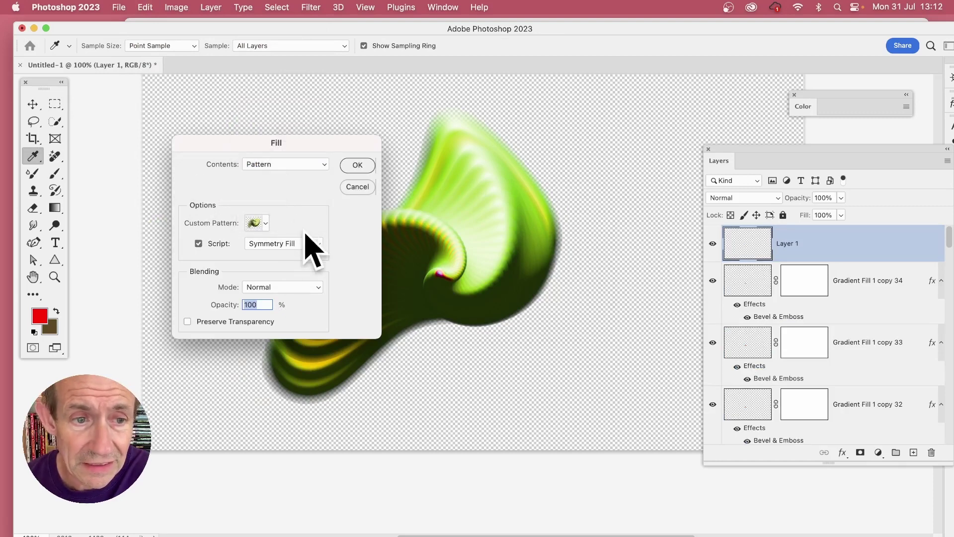
pyautogui.click(263, 223)
pyautogui.click(258, 320)
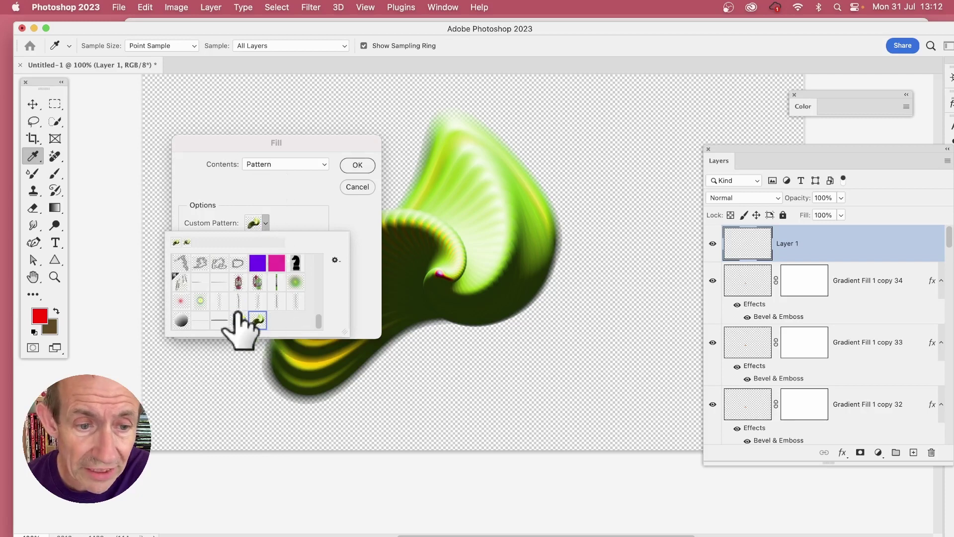
pyautogui.click(373, 288)
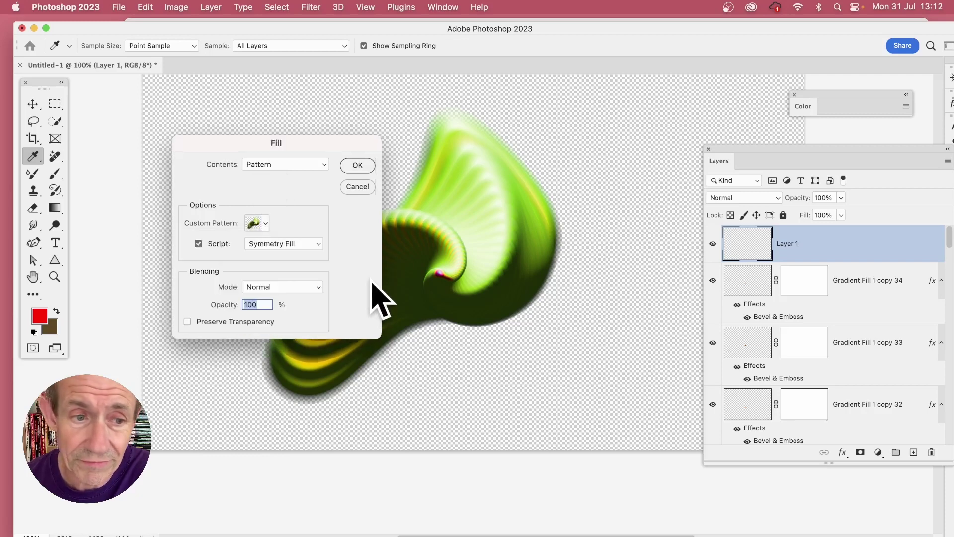
pyautogui.click(286, 243)
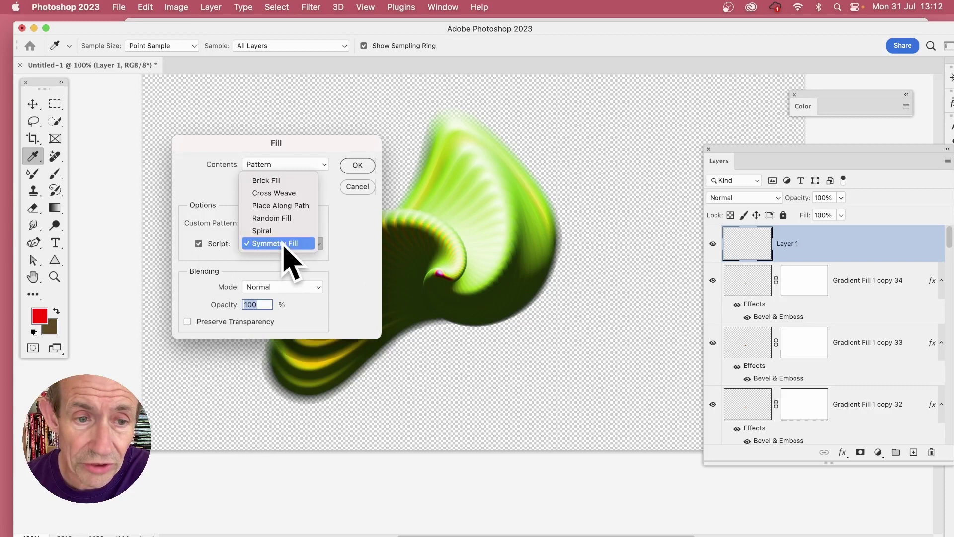
pyautogui.click(295, 244)
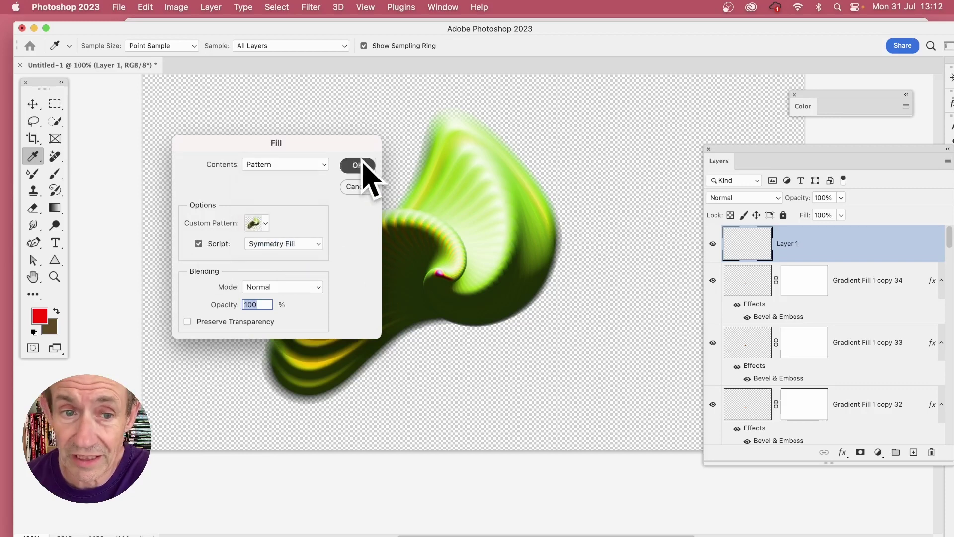
pyautogui.click(363, 161)
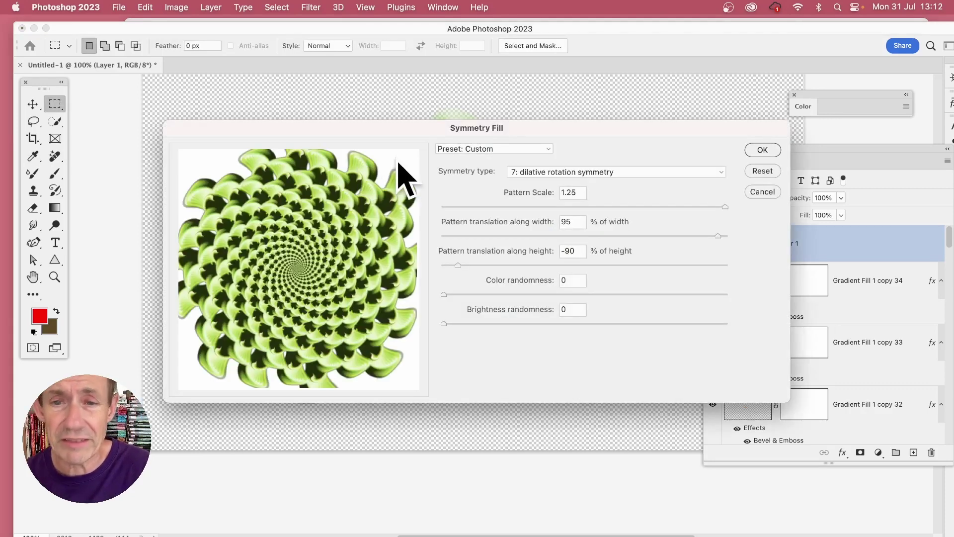
# Use symmetry type 7: dilative rotation symmetry with a pattern scale of 1.25
pyautogui.click(586, 174)
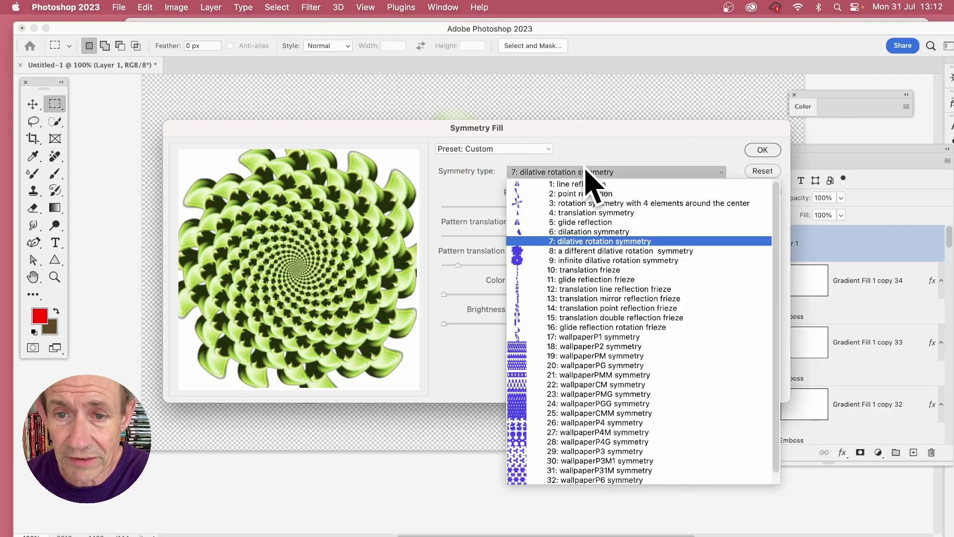
pyautogui.click(570, 242)
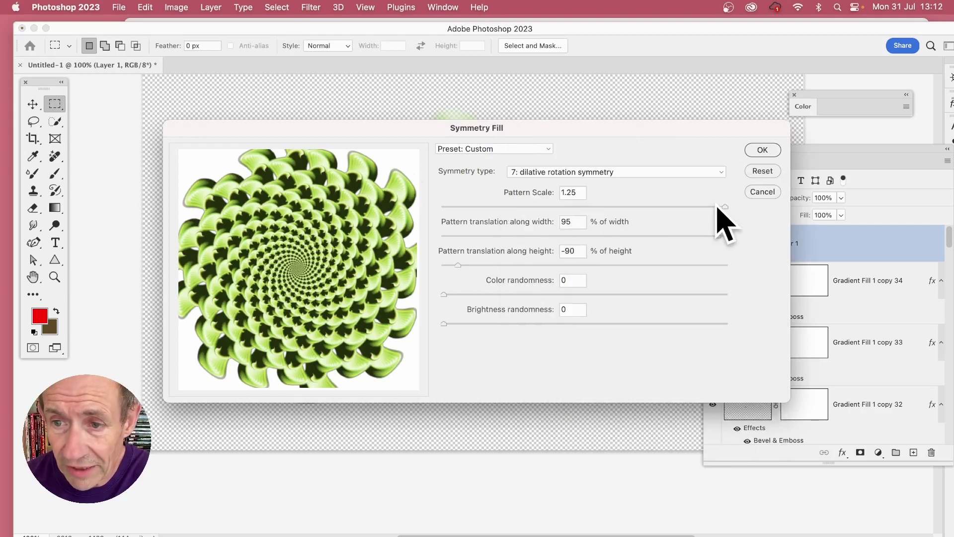
pyautogui.moveTo(716, 206); pyautogui.dragTo(604, 207)
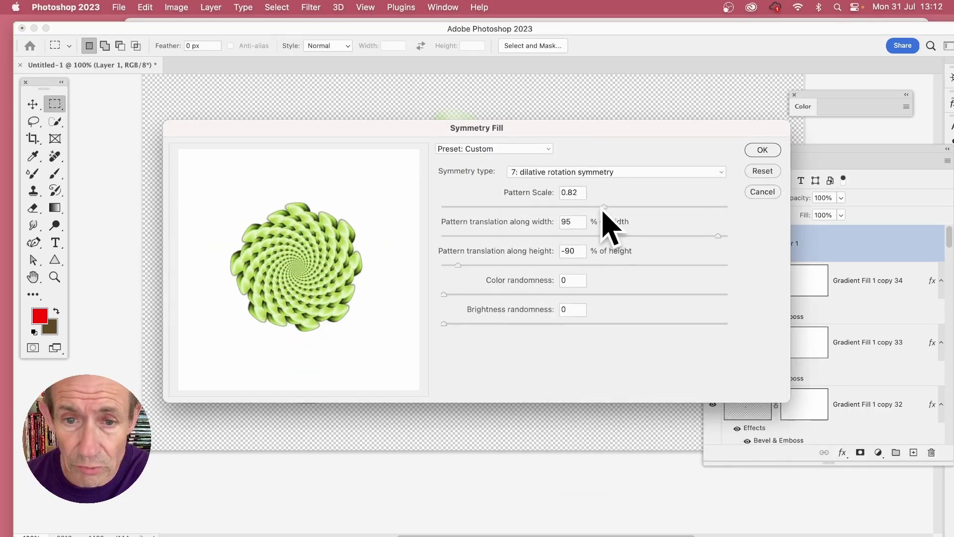
pyautogui.click(725, 207)
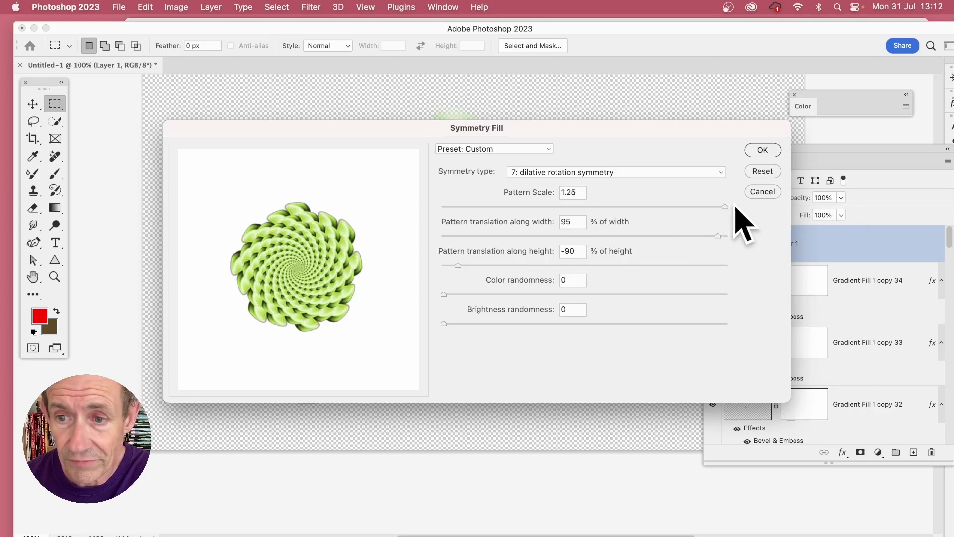
# Set the pattern translation to 58% of width and 93% of height with colour randomness 0, and apply the symmetry fill
pyautogui.moveTo(720, 237); pyautogui.dragTo(470, 238)
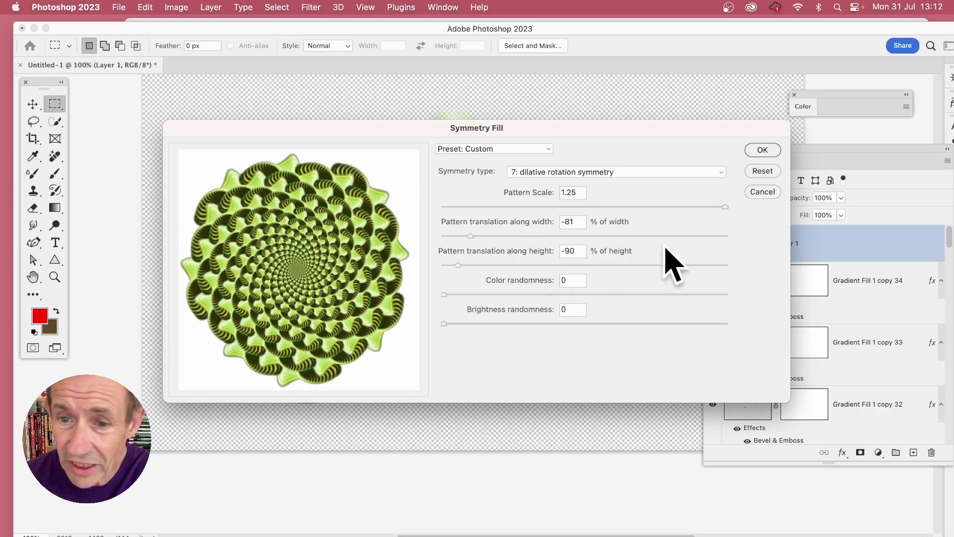
pyautogui.moveTo(462, 265); pyautogui.dragTo(632, 265)
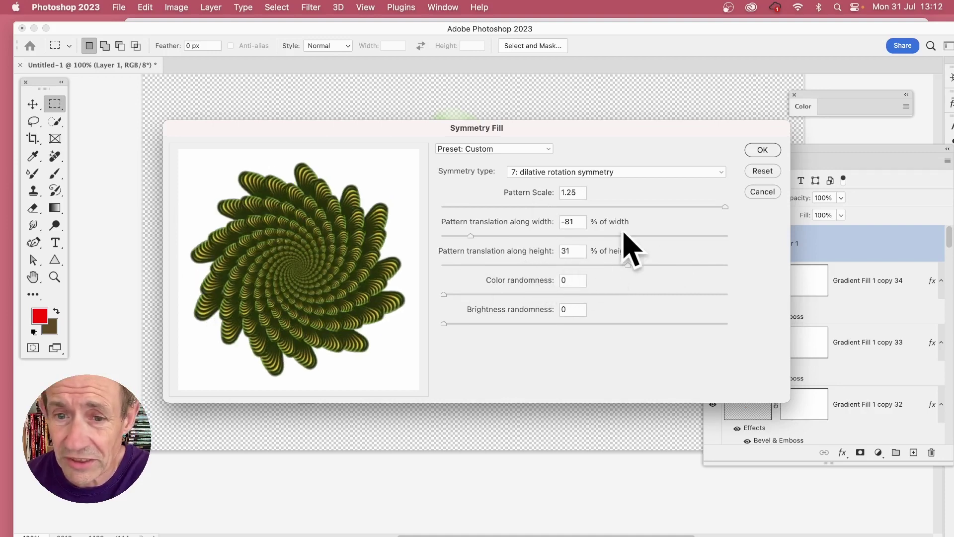
pyautogui.click(666, 236)
pyautogui.click(694, 265)
pyautogui.click(701, 265)
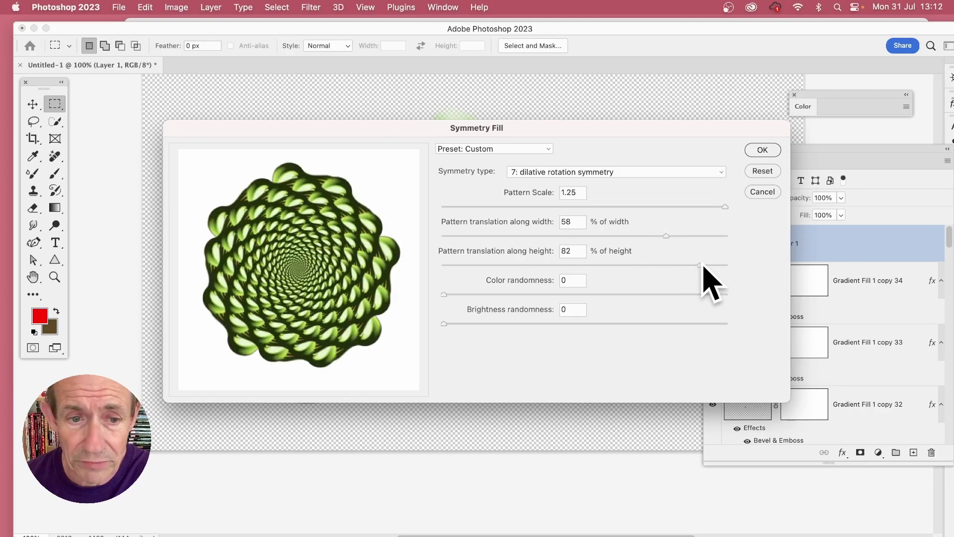
pyautogui.click(715, 265)
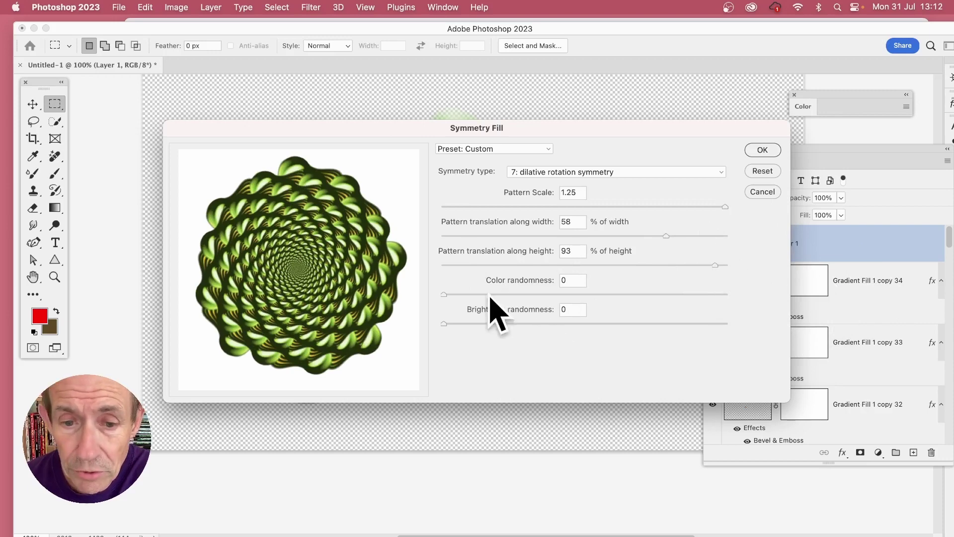
pyautogui.moveTo(490, 295); pyautogui.dragTo(433, 294)
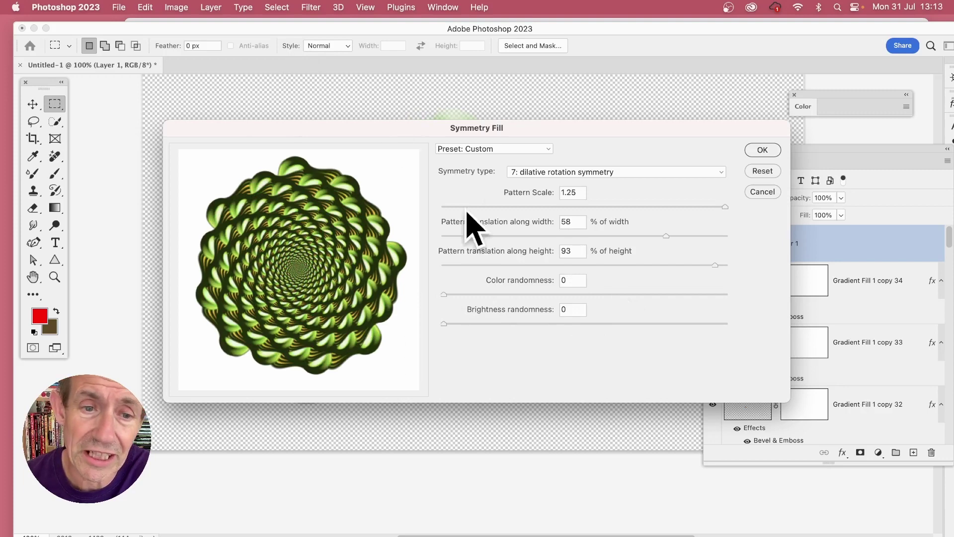
pyautogui.click(762, 150)
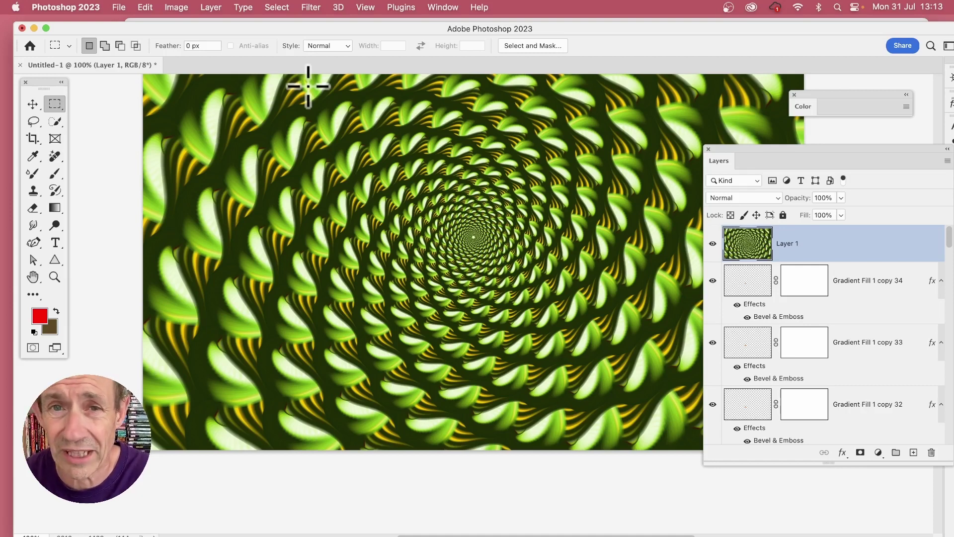
# Try an Oil Paint filter on the filled layer with stylization 9.7 and cleanliness 9.9
pyautogui.click(312, 7)
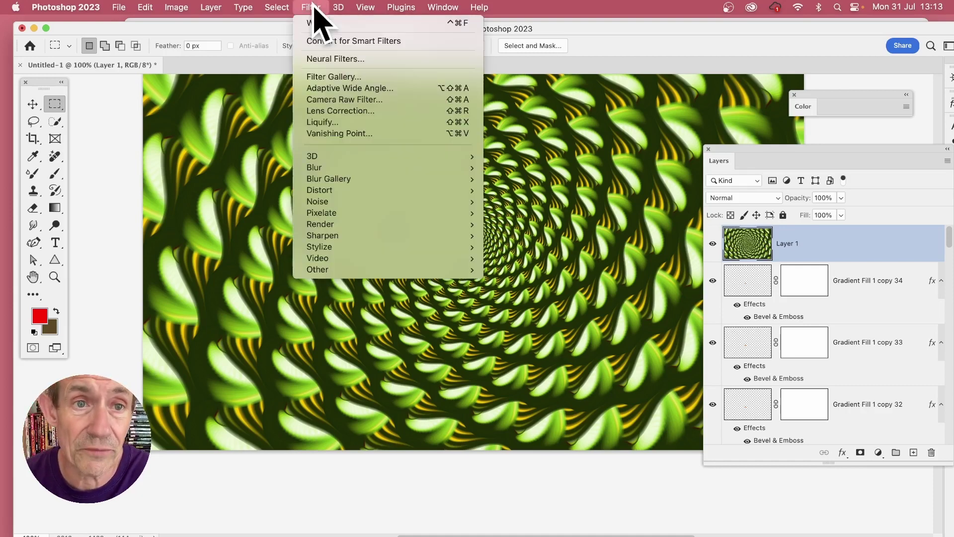
pyautogui.moveTo(328, 248)
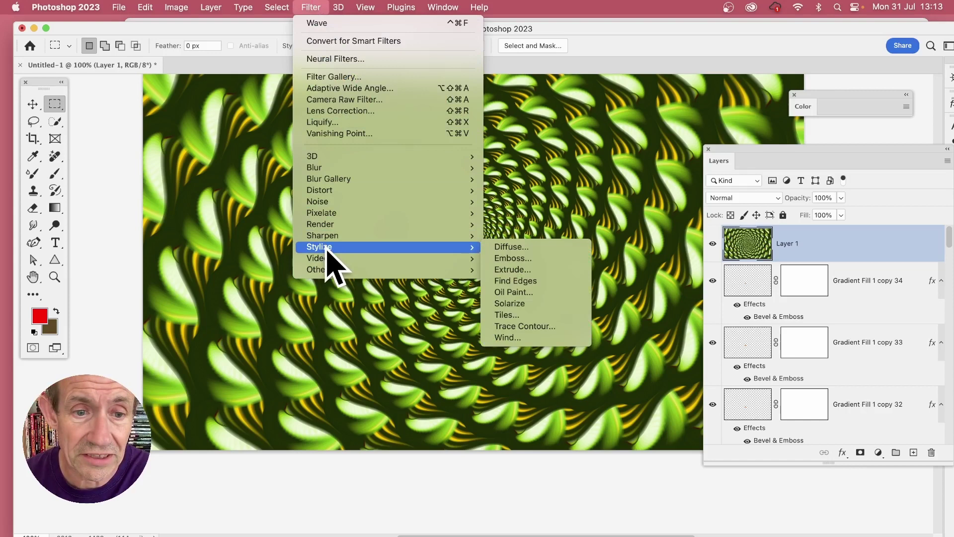
pyautogui.click(515, 293)
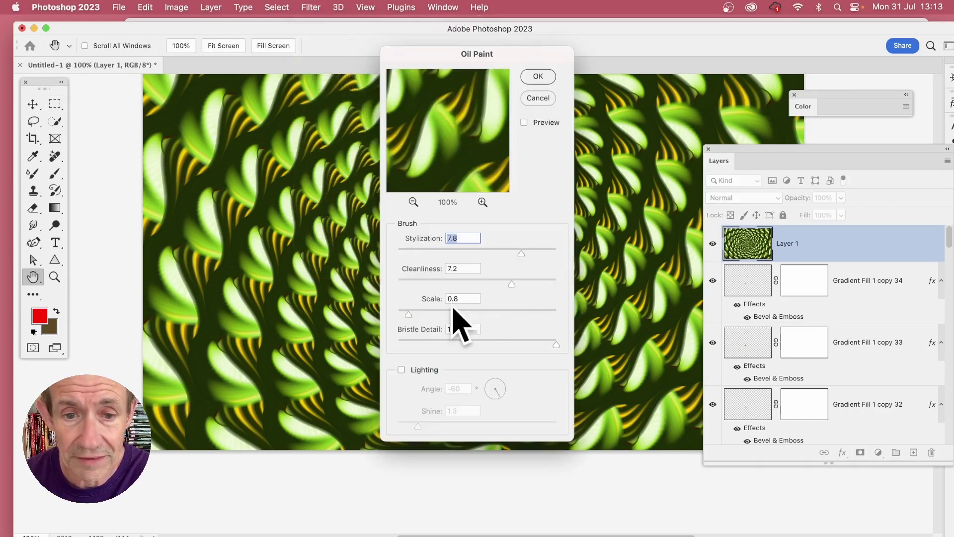
pyautogui.moveTo(536, 250)
pyautogui.mouseDown()
pyautogui.moveTo(551, 253)
pyautogui.moveTo(555, 284)
pyautogui.mouseUp()
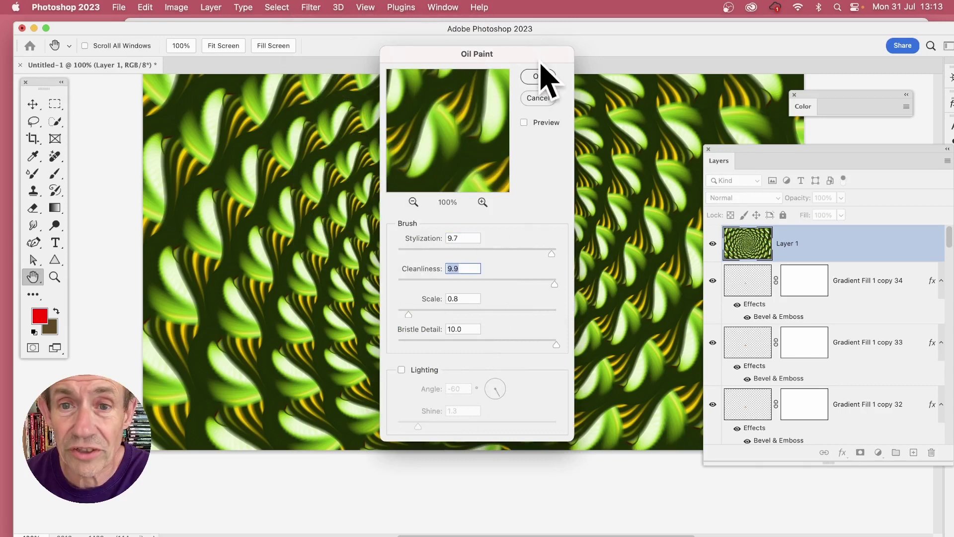
pyautogui.click(539, 77)
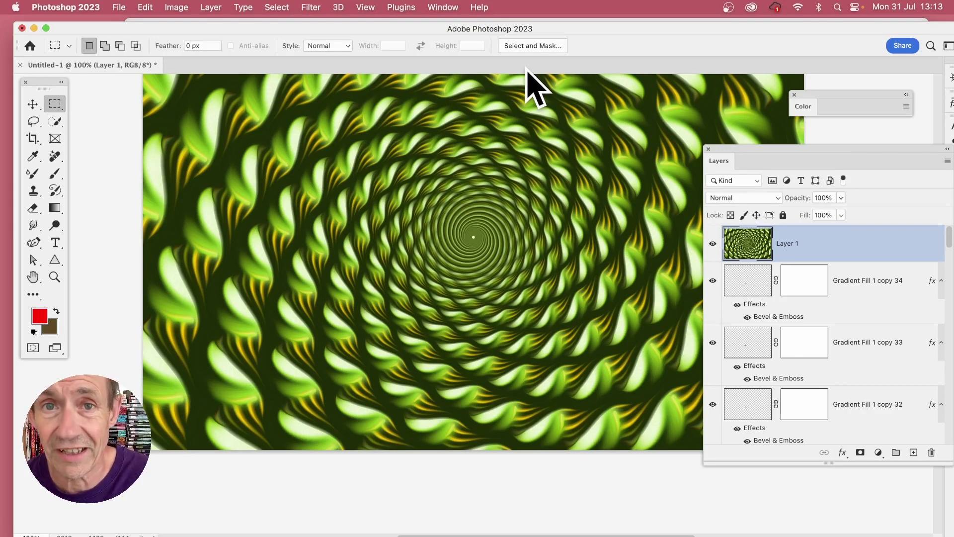
# Fill the same layer again with the shell pattern using Symmetry Fill, setting the pattern translation along width to -32%
pyautogui.click(145, 7)
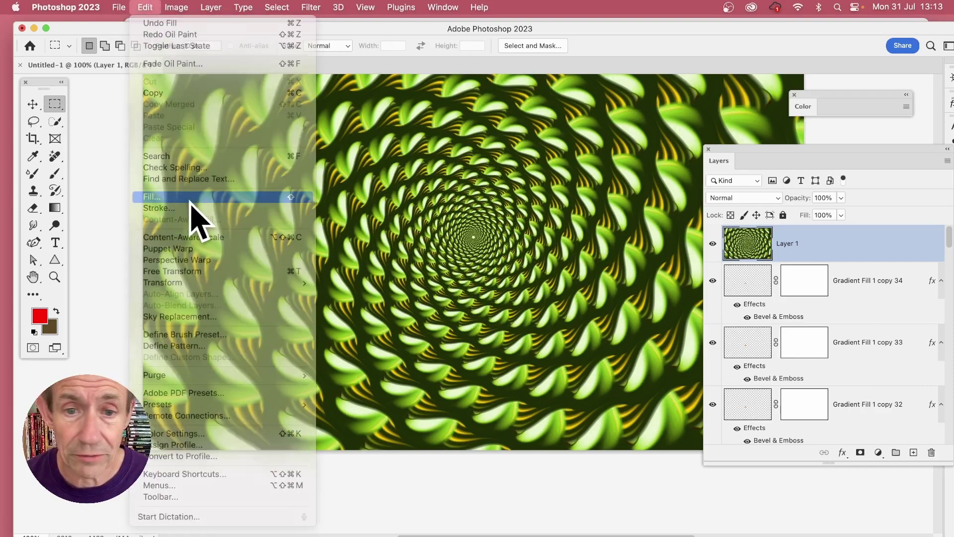
pyautogui.click(191, 198)
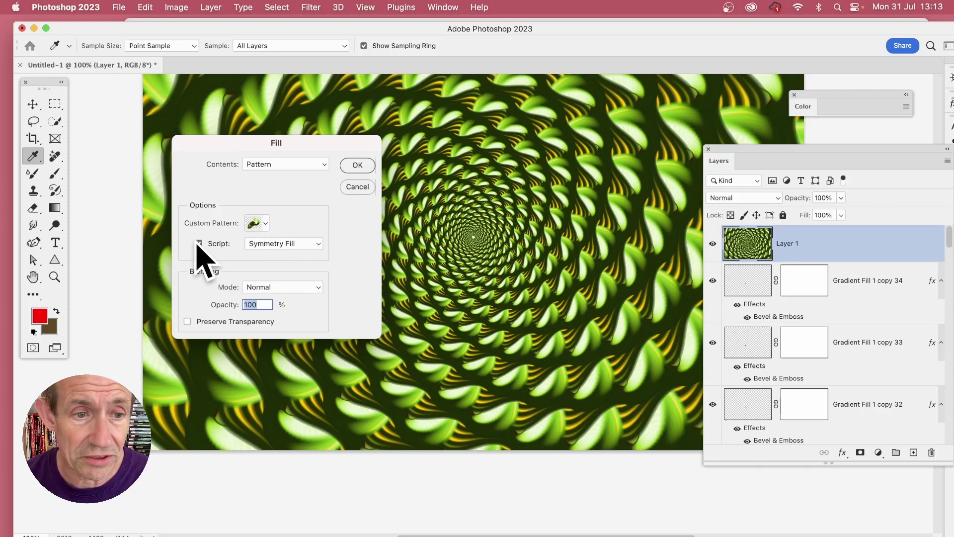
pyautogui.click(198, 243)
pyautogui.click(286, 243)
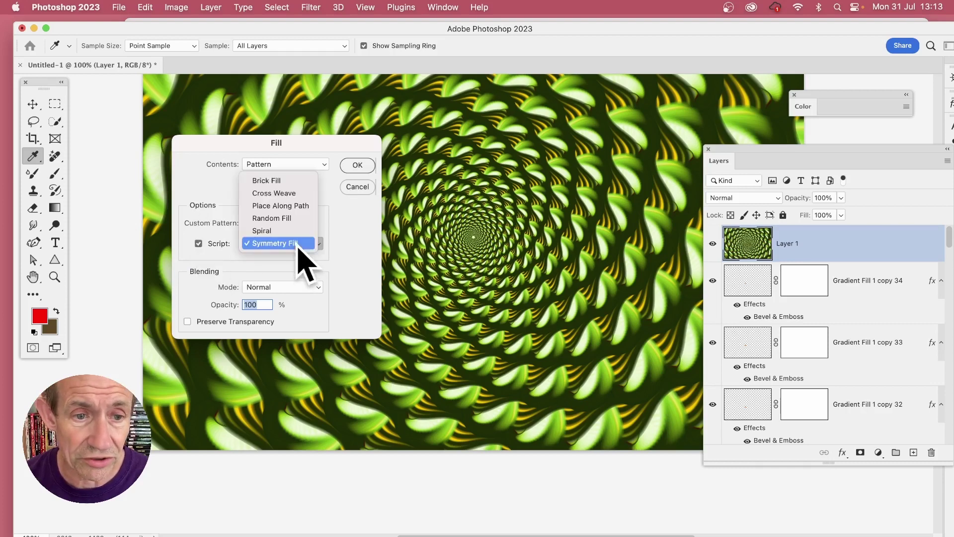
pyautogui.click(298, 243)
pyautogui.click(372, 166)
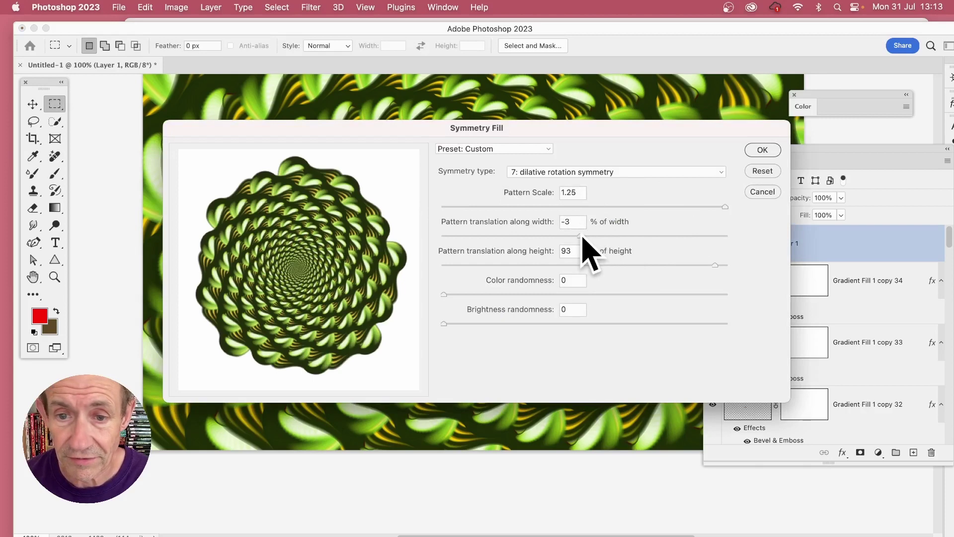
pyautogui.moveTo(583, 238); pyautogui.dragTo(524, 237)
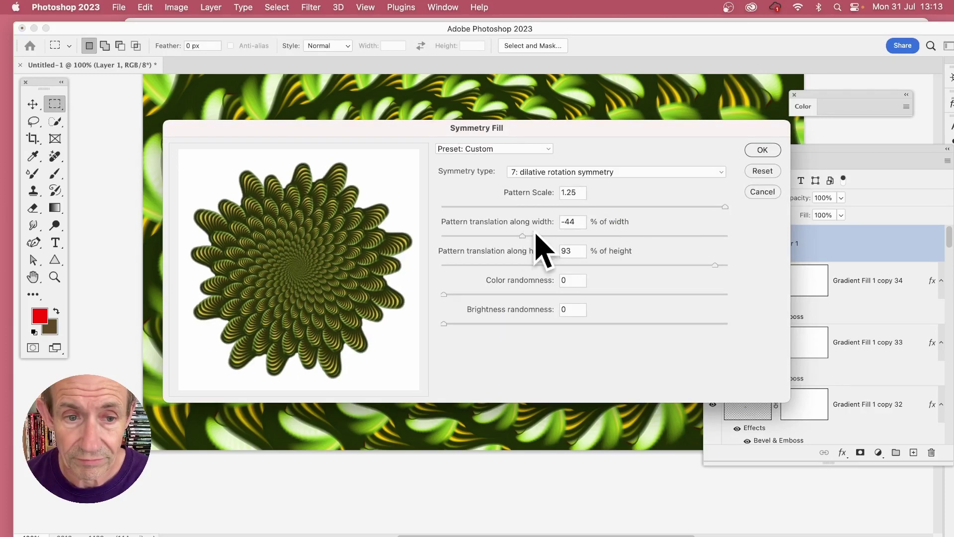
pyautogui.click(763, 150)
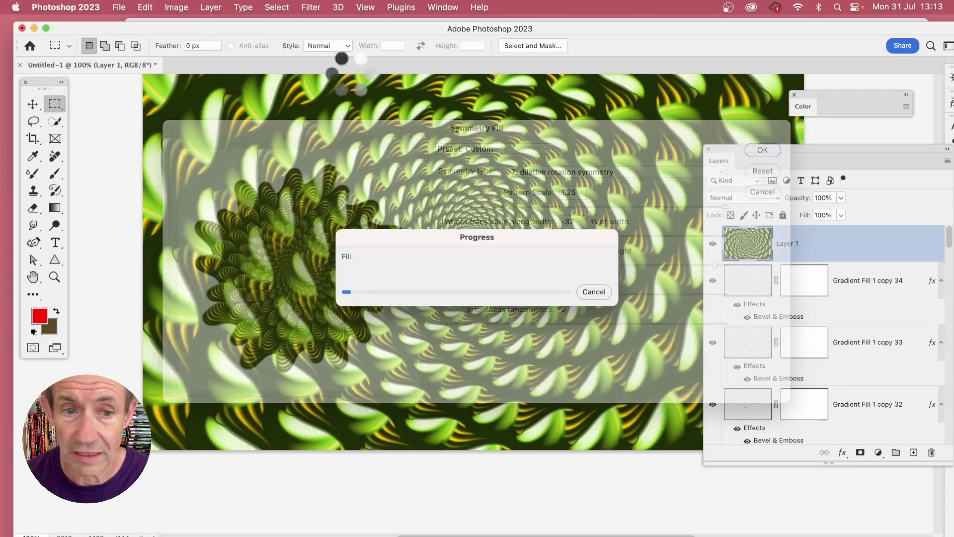